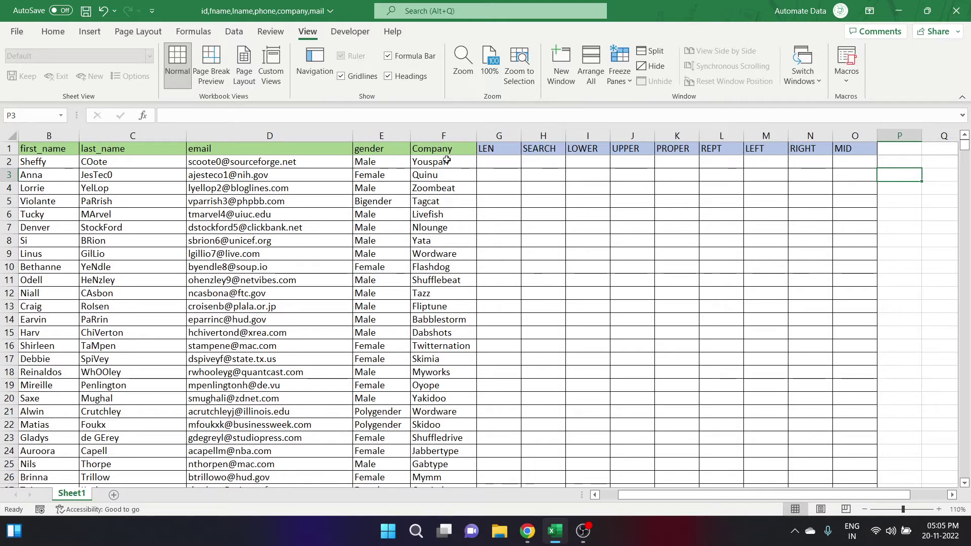
left_click_drag(129, 192, 383, 274)
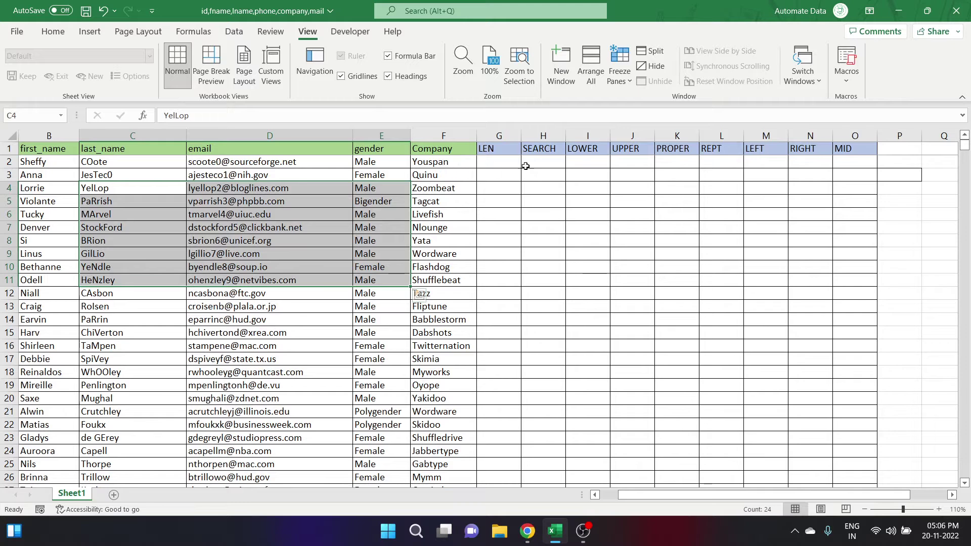
- Enter =LEN(D2) in cell G2 to count the email's characters, and fill the formula down the LEN column
left_click(506, 165)
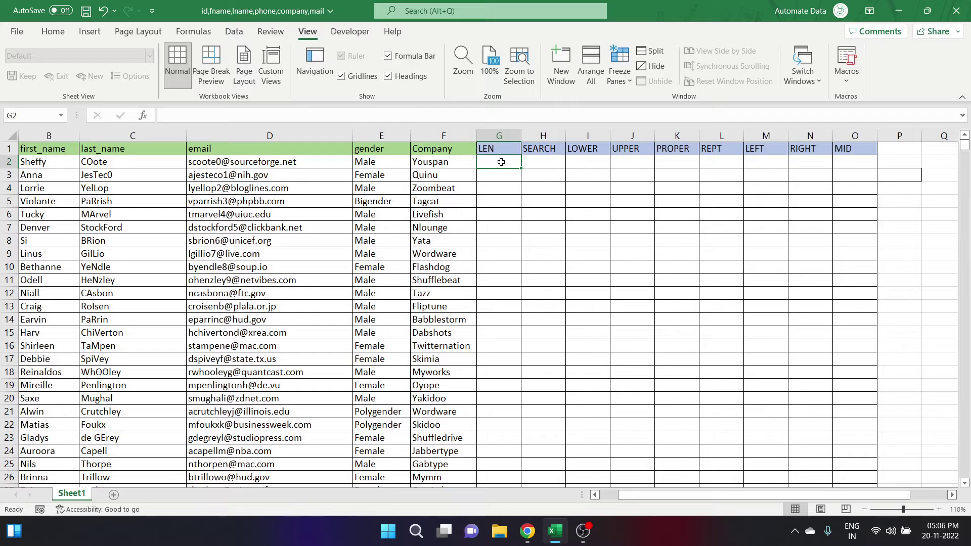
type("=")
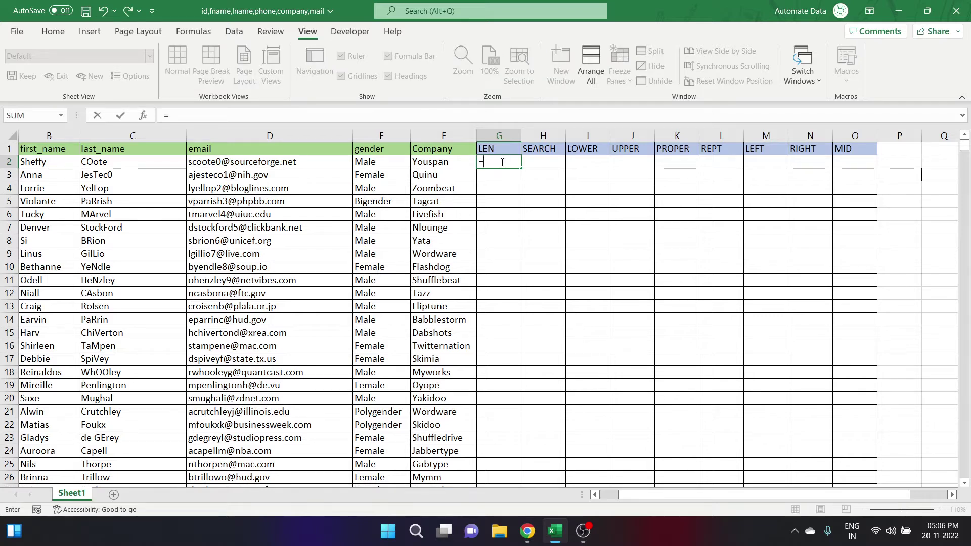
type("LEN")
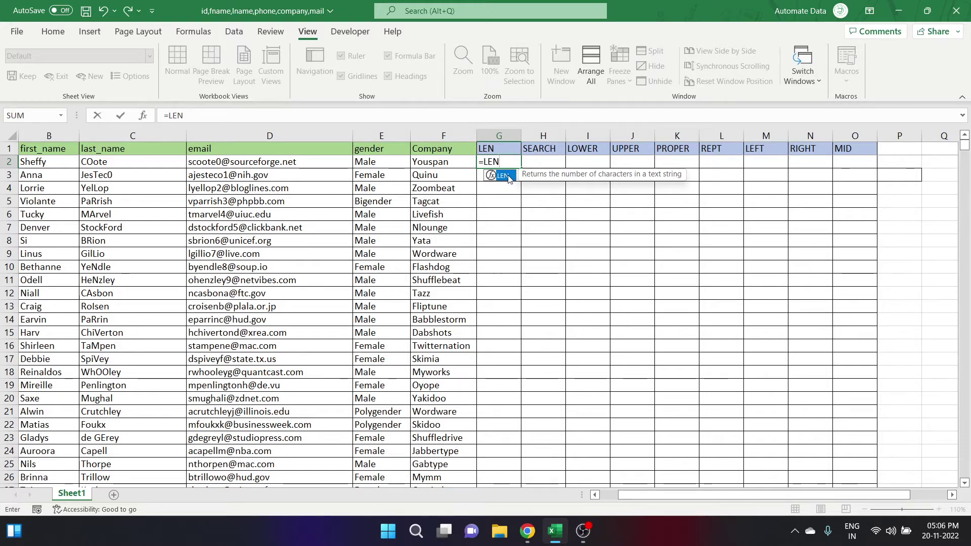
double_click(509, 177)
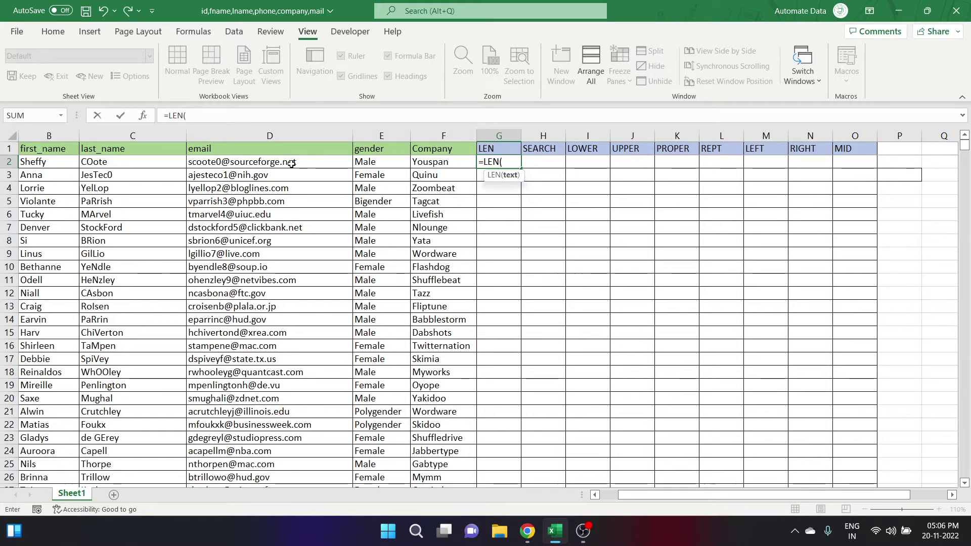
left_click(272, 167)
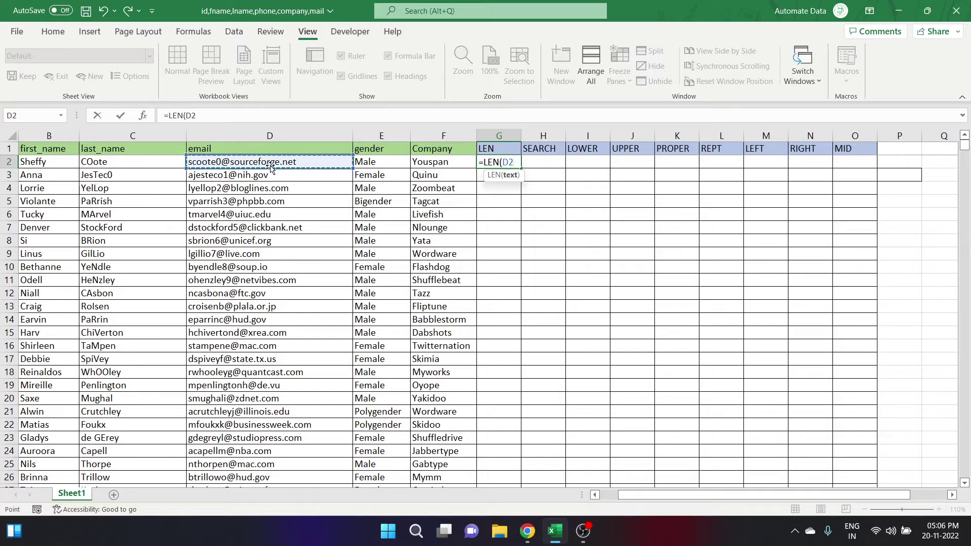
type(")")
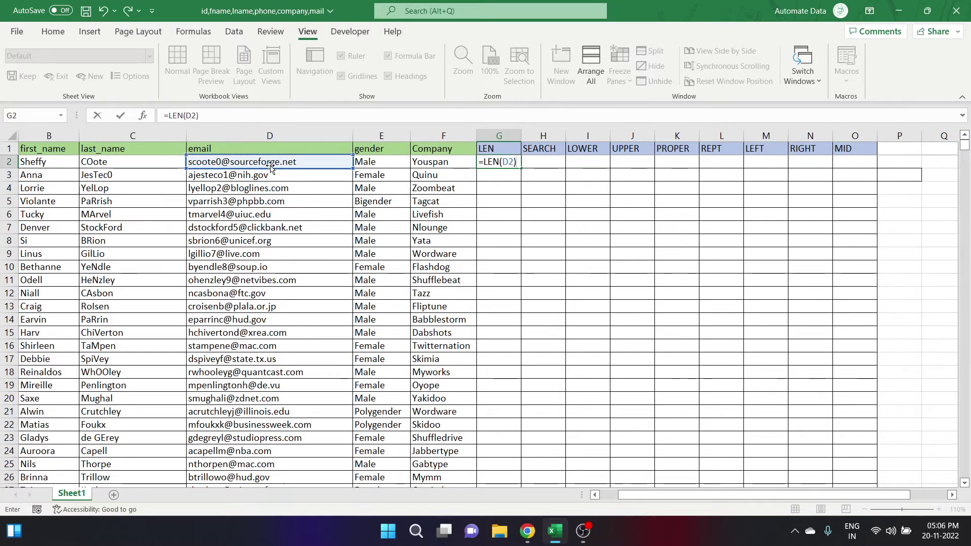
key("Return")
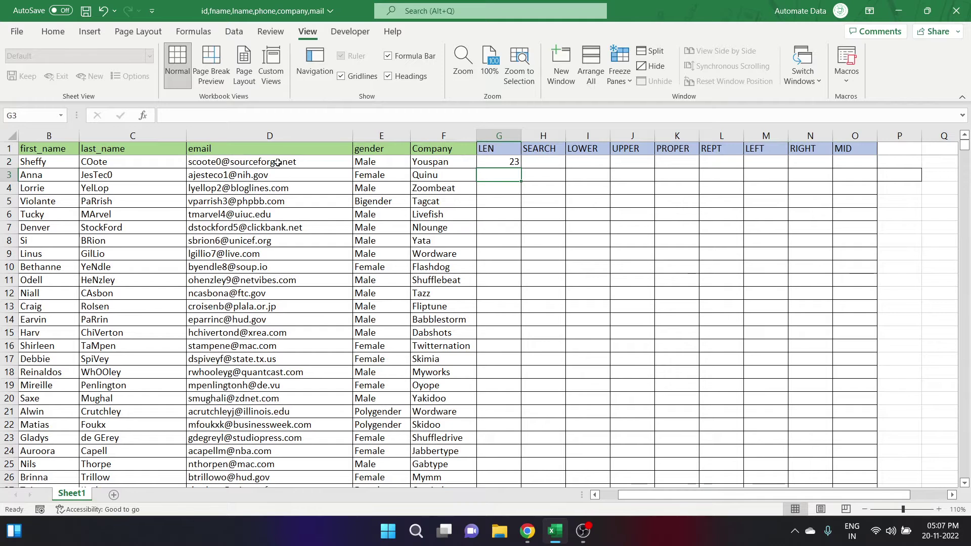
left_click(484, 165)
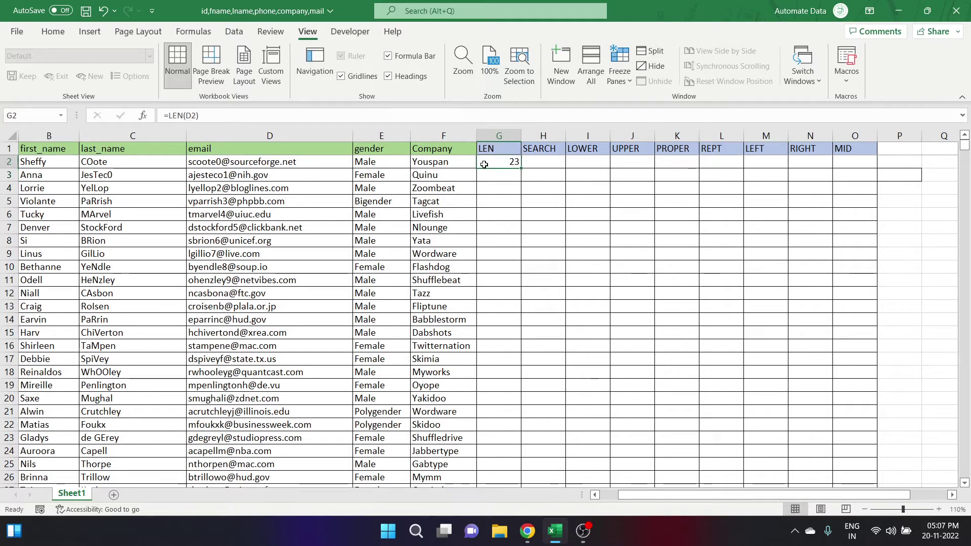
double_click(521, 168)
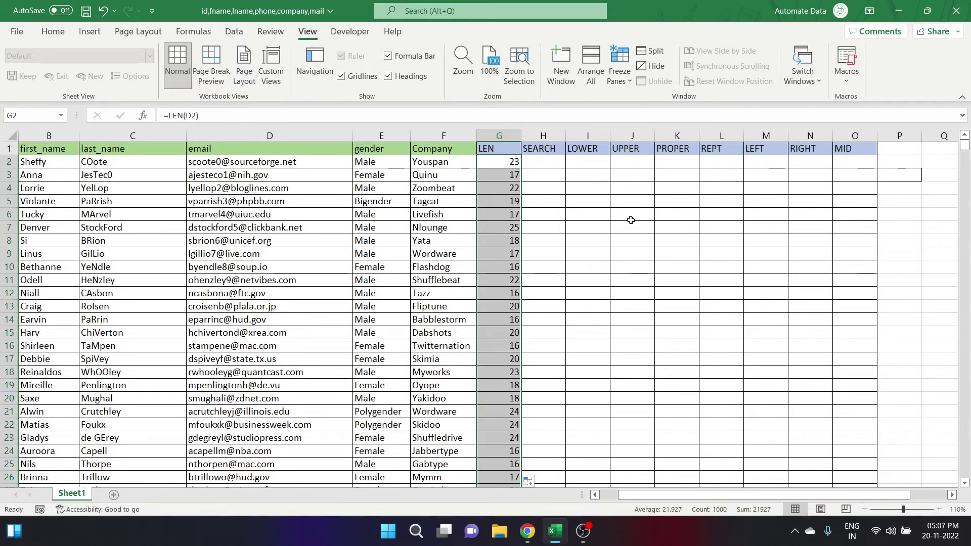
- Enter =SEARCH("@",D2) in cell H2 to locate the @ in the email, and fill the formula down the SEARCH column
left_click(540, 165)
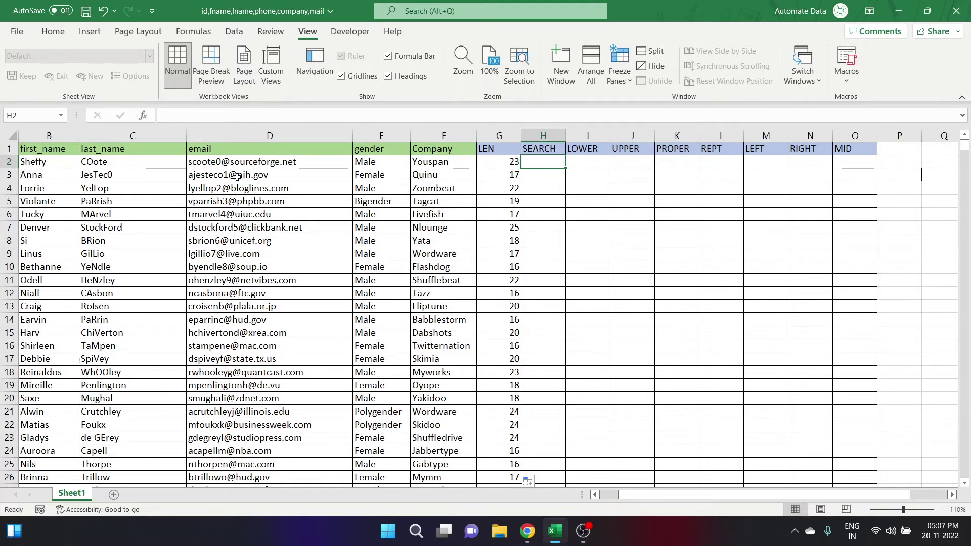
type("=")
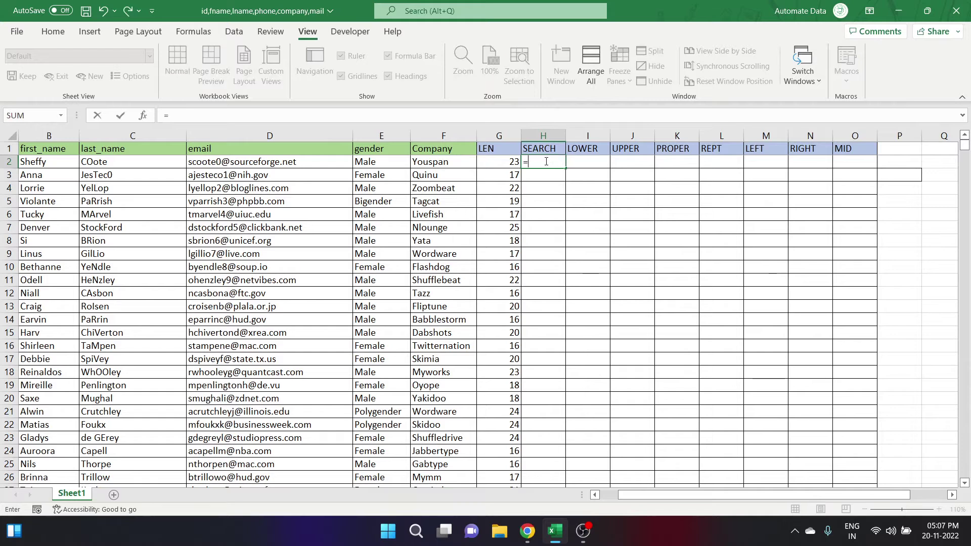
type("SEARCH")
key("Caps_Lock")
type("(")
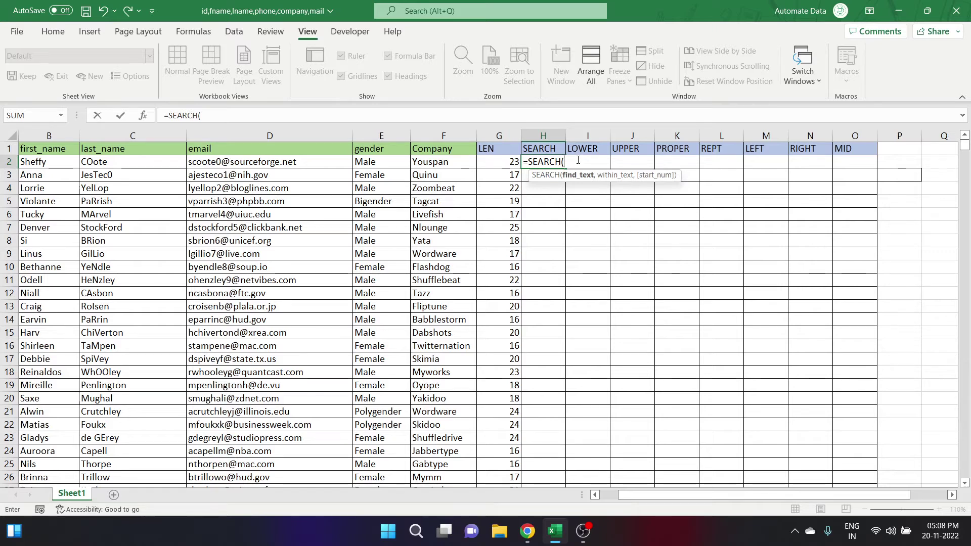
type("\"@\",")
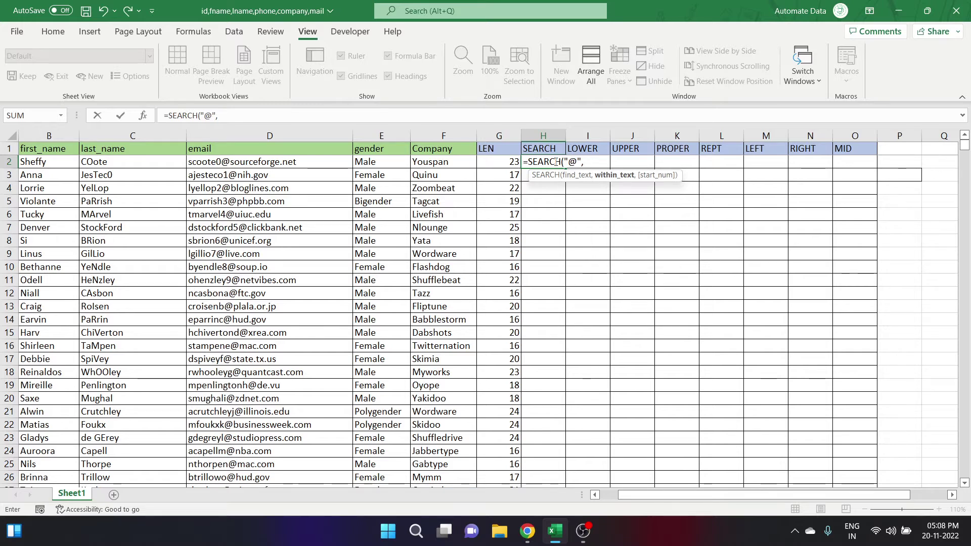
left_click(230, 163)
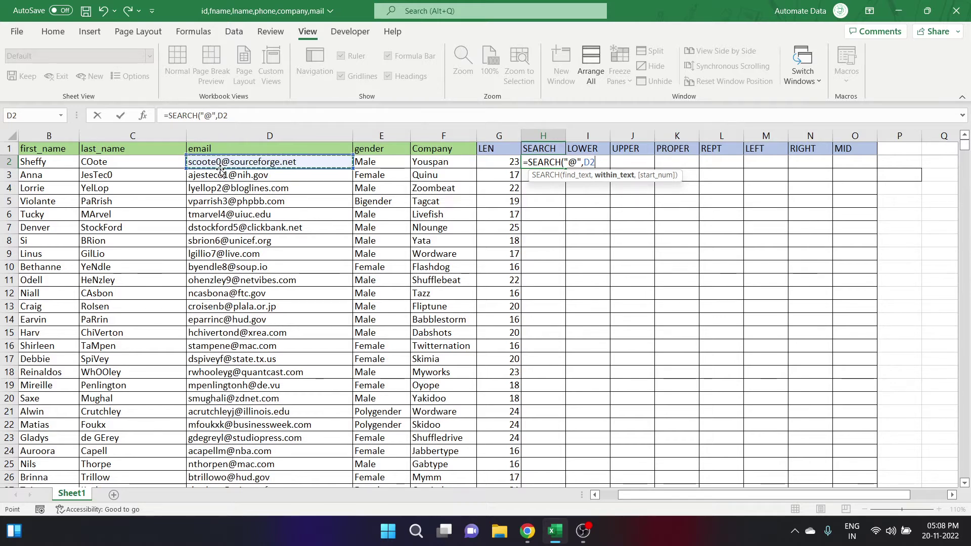
type(")")
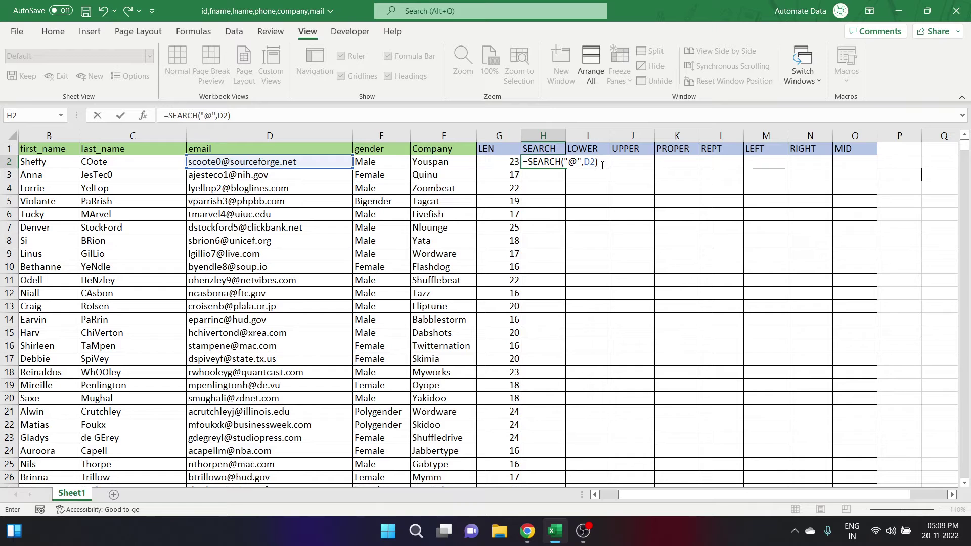
key("Return")
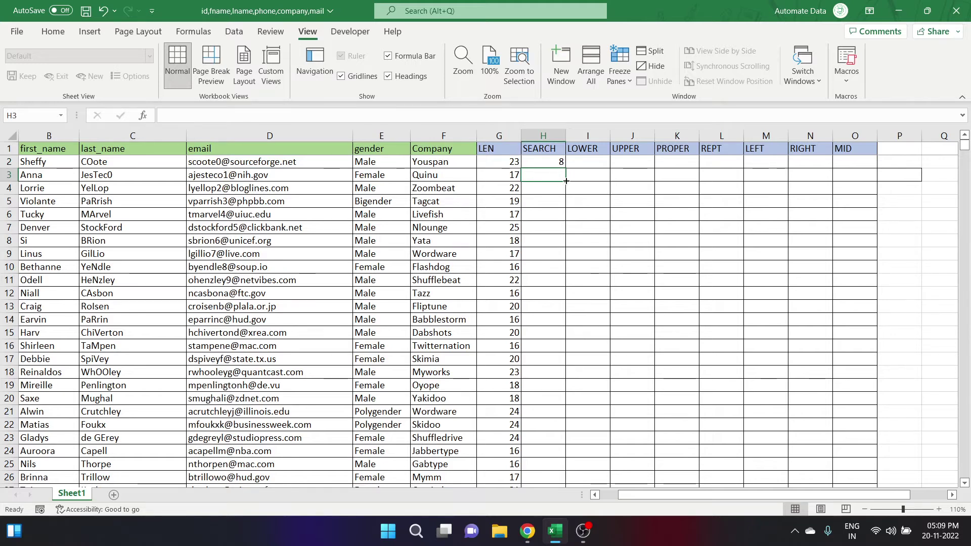
left_click(551, 159)
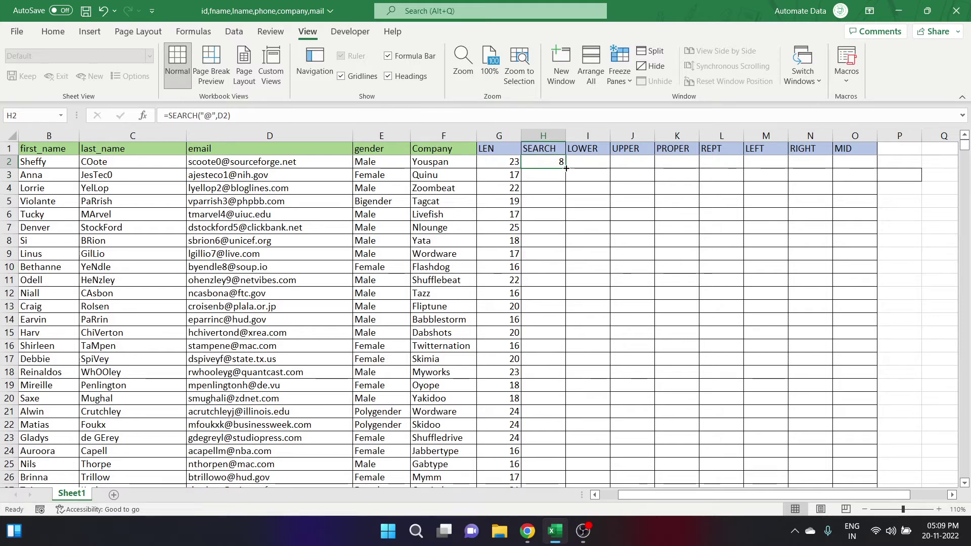
double_click(566, 168)
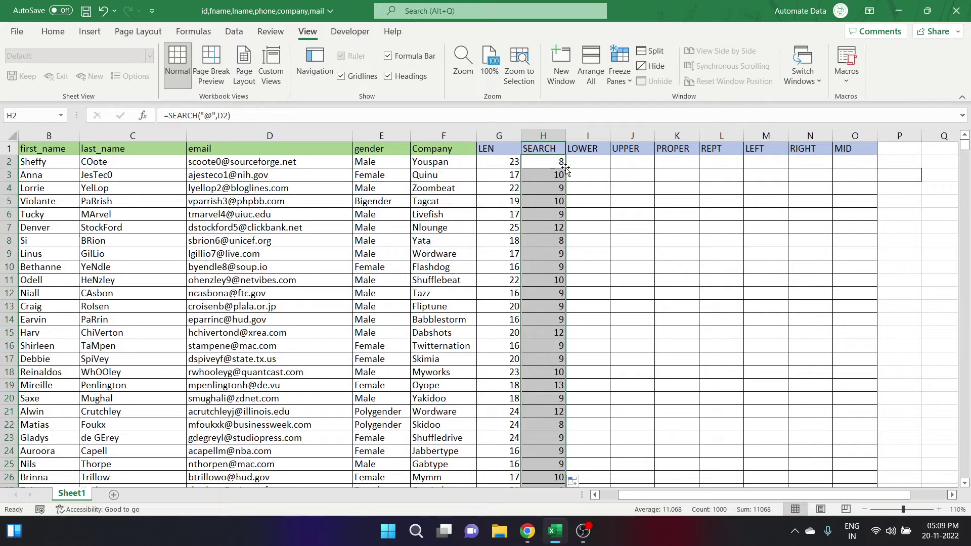
- Convert the first names to lowercase with =LOWER(B2) in cell I2, filled down the LOWER column
left_click(580, 160)
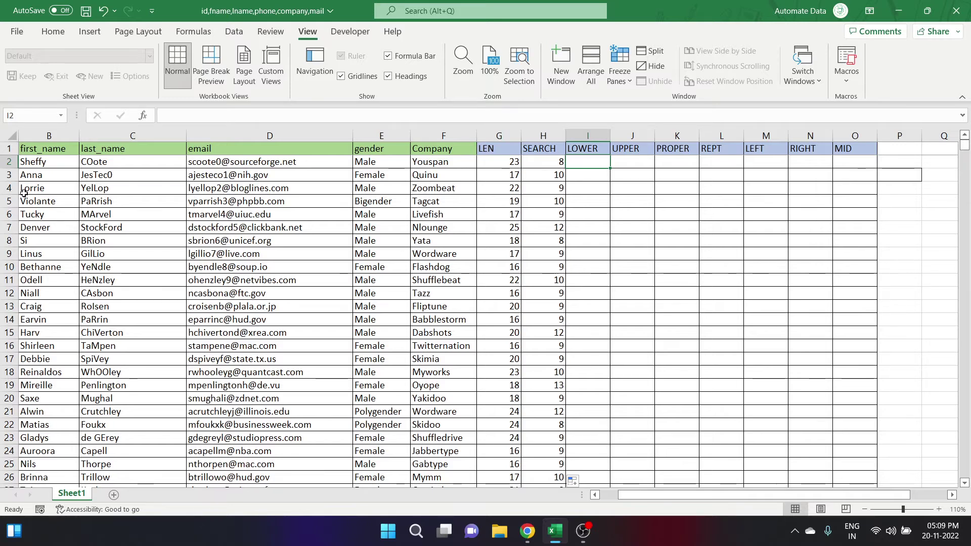
type("=LOWER")
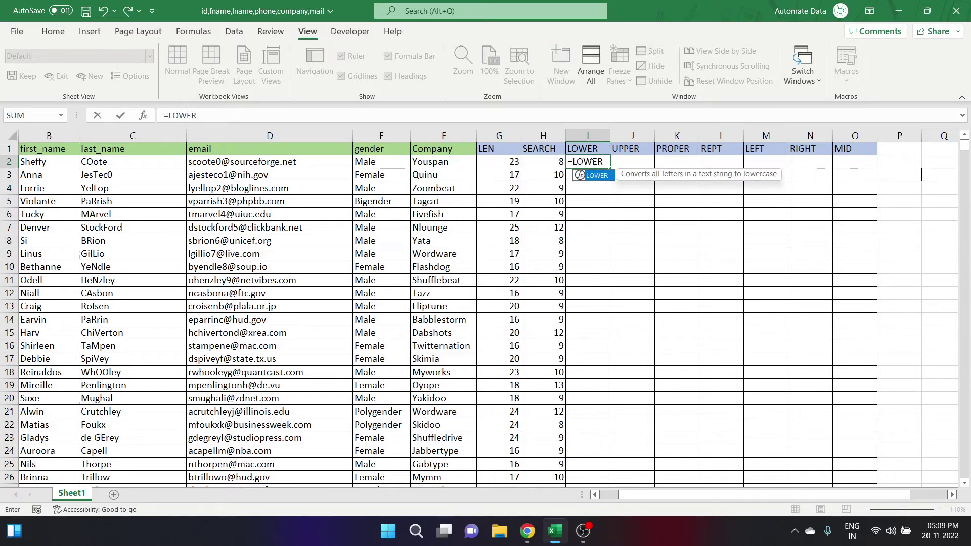
type("(")
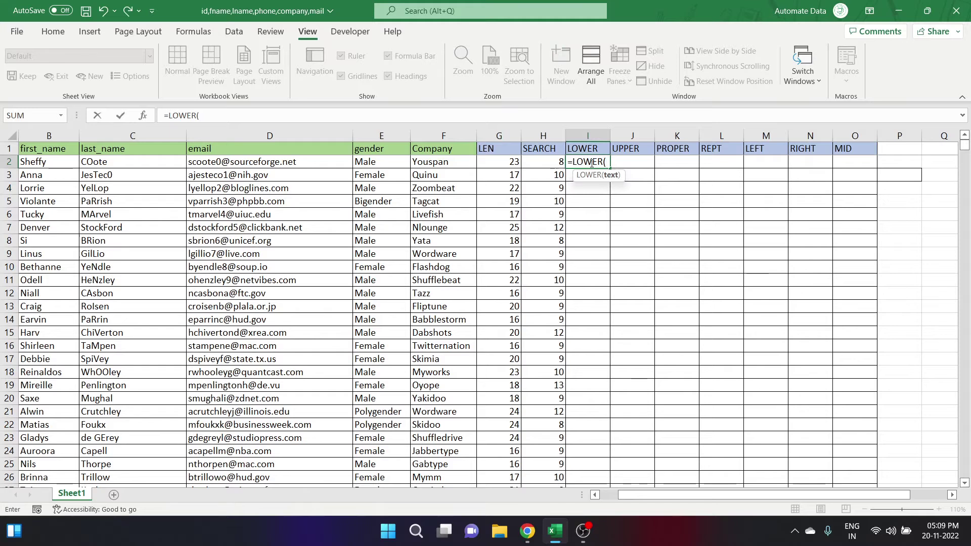
left_click(45, 166)
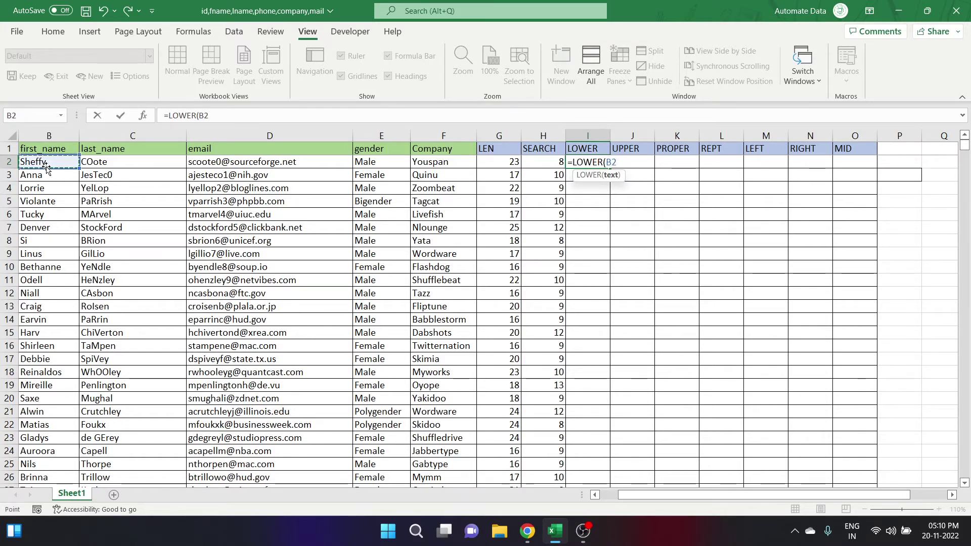
type(")")
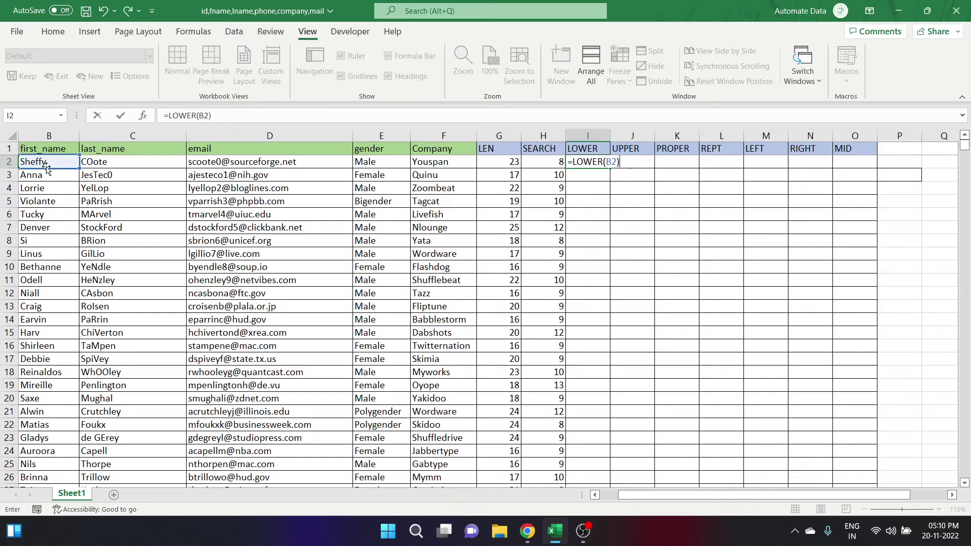
key("Return")
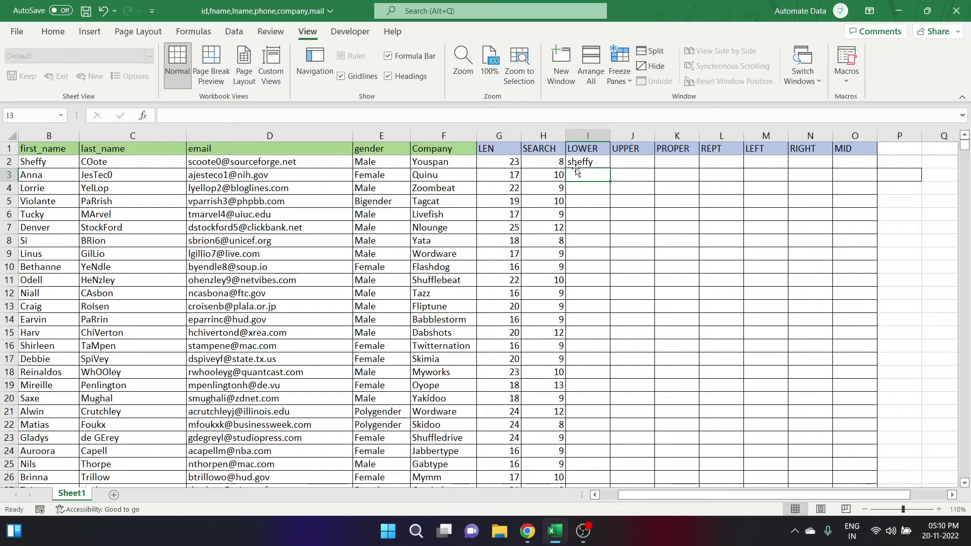
left_click(601, 162)
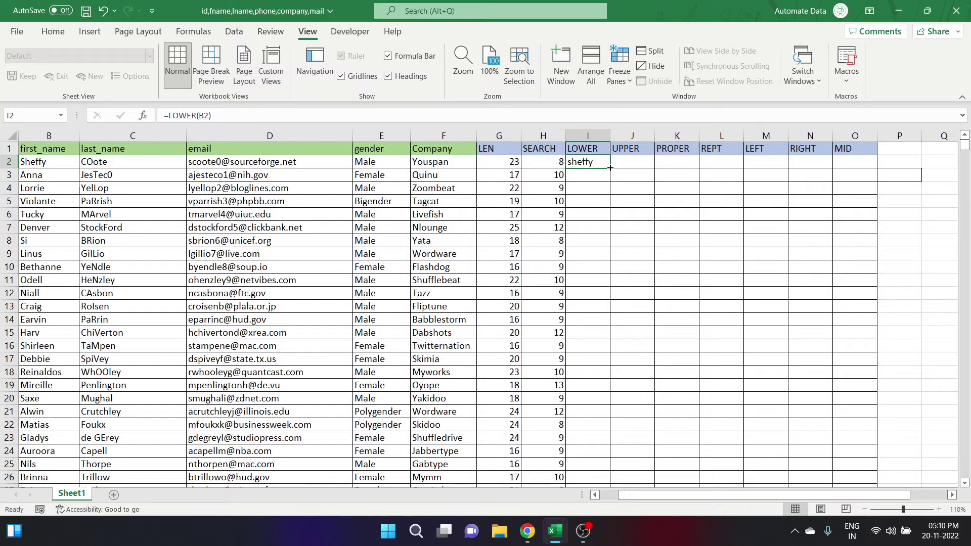
double_click(610, 167)
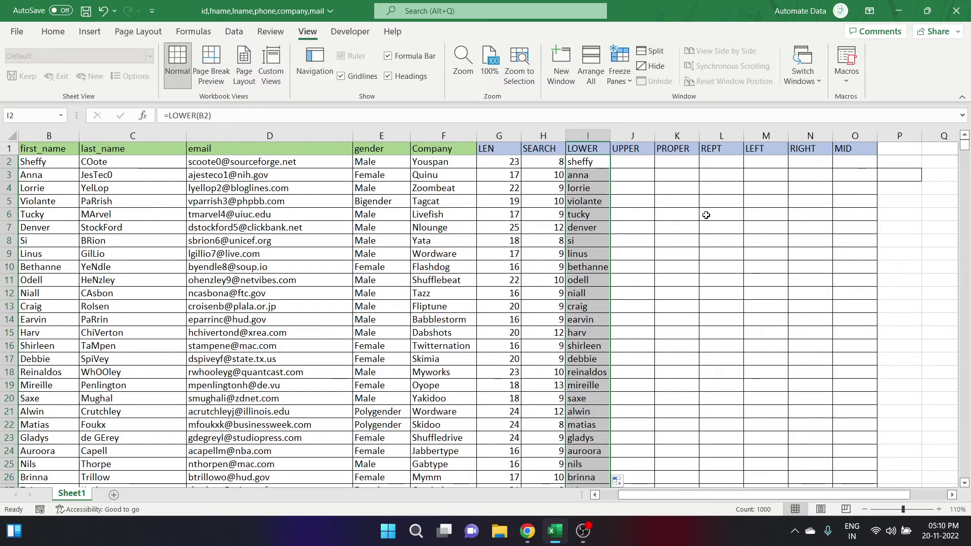
- Convert the first names to uppercase with =UPPER(B2) in cell J2, filled down the UPPER column
left_click(630, 164)
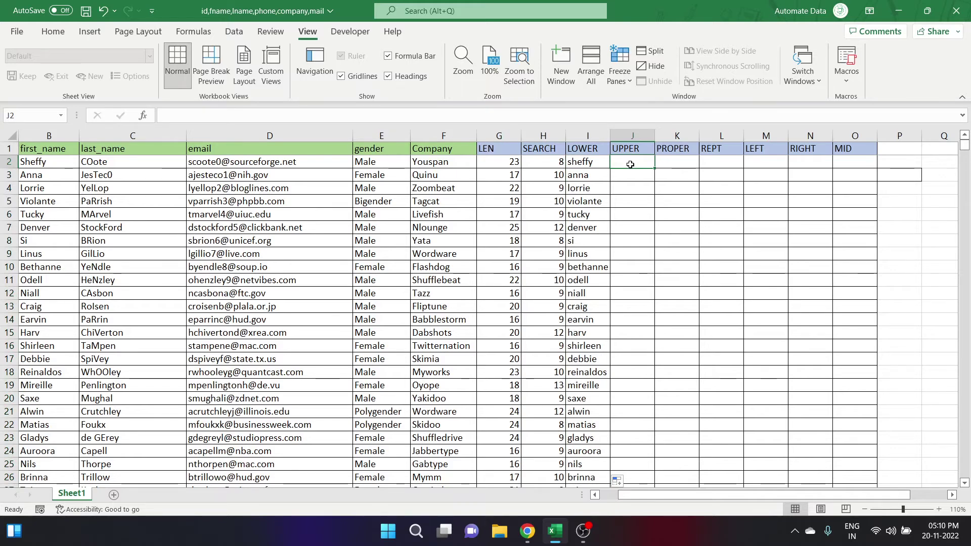
type("=UPPER")
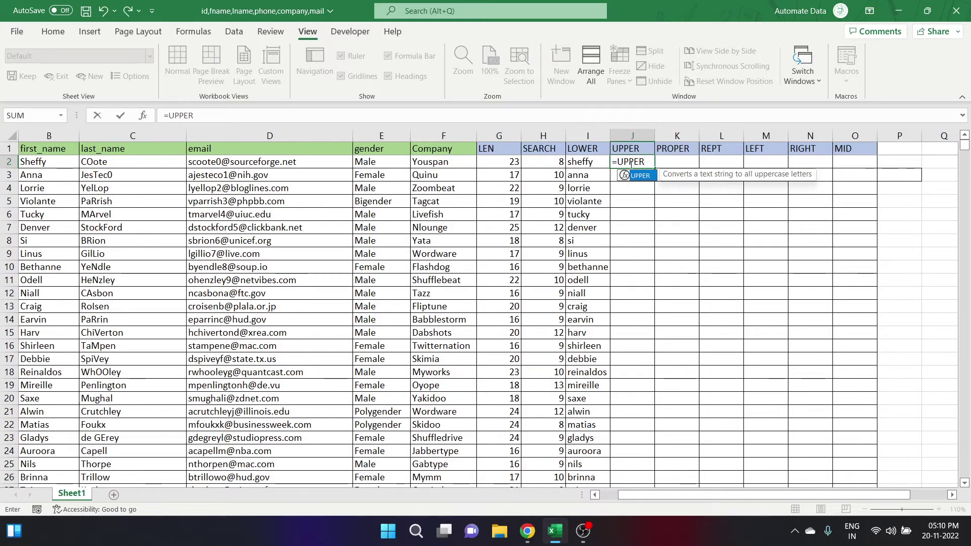
type("(")
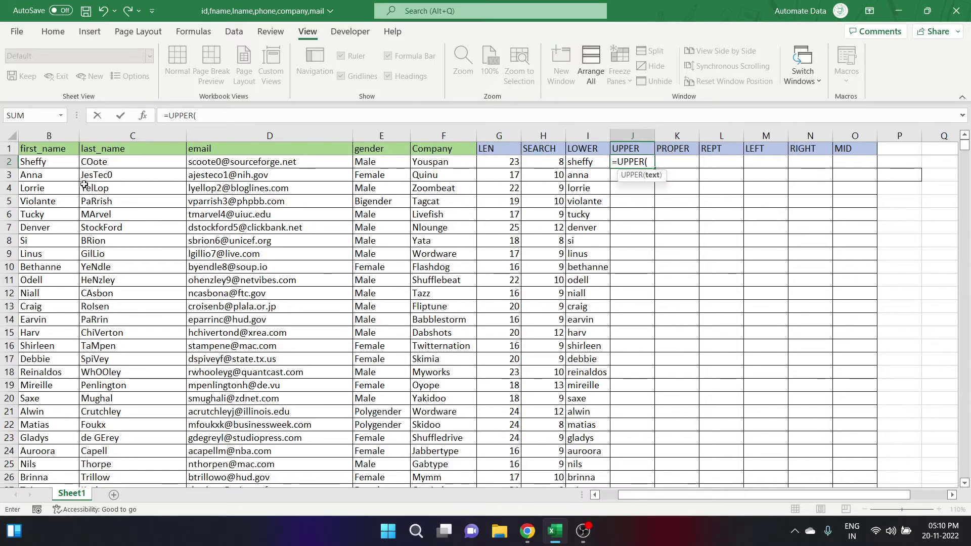
left_click(44, 163)
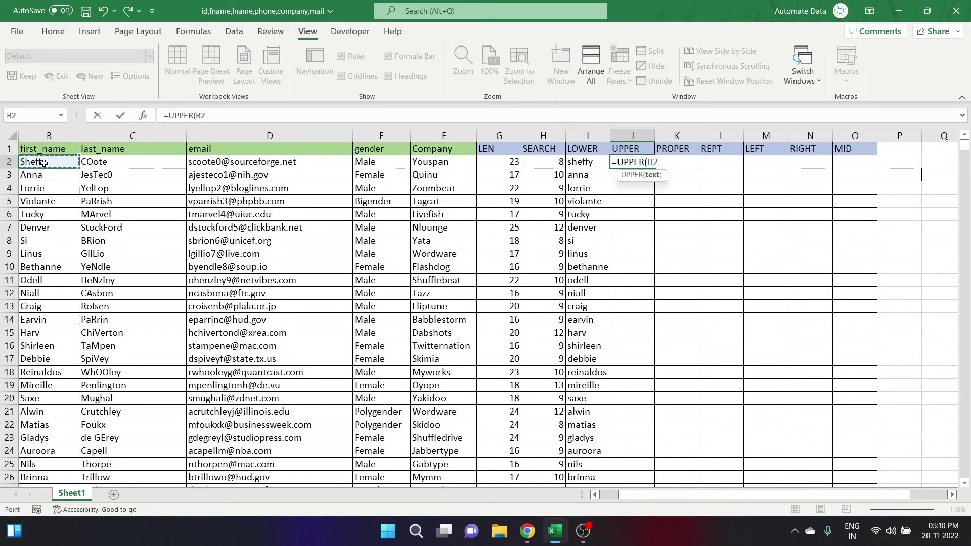
type(")")
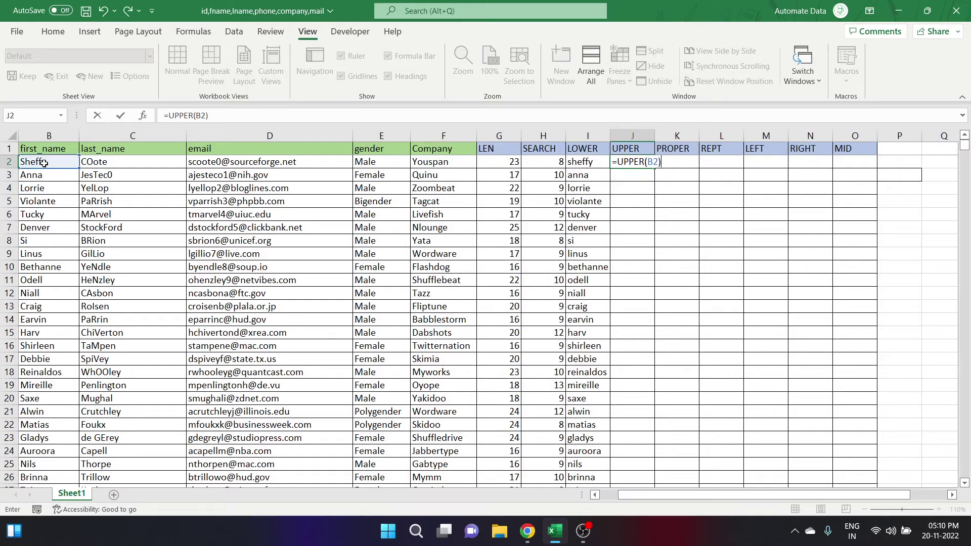
key("Return")
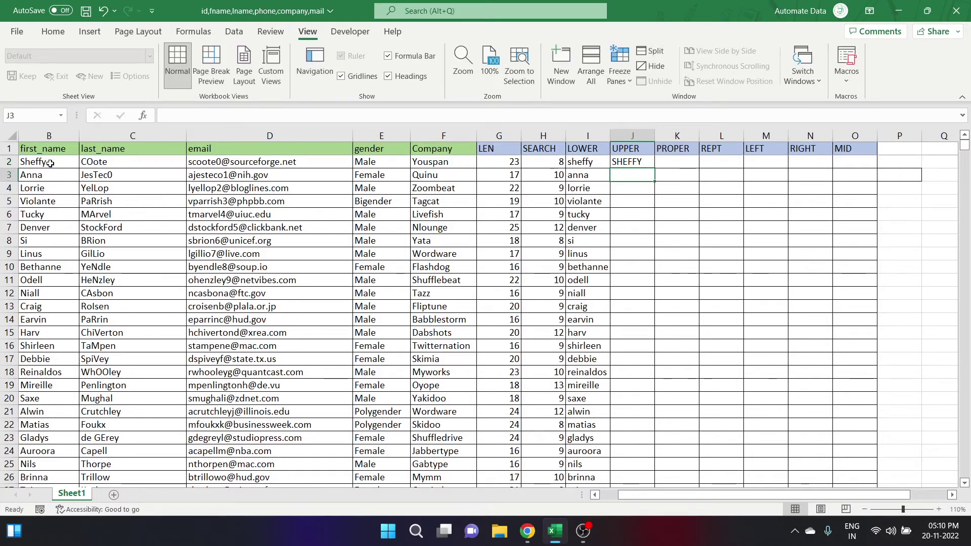
left_click(632, 162)
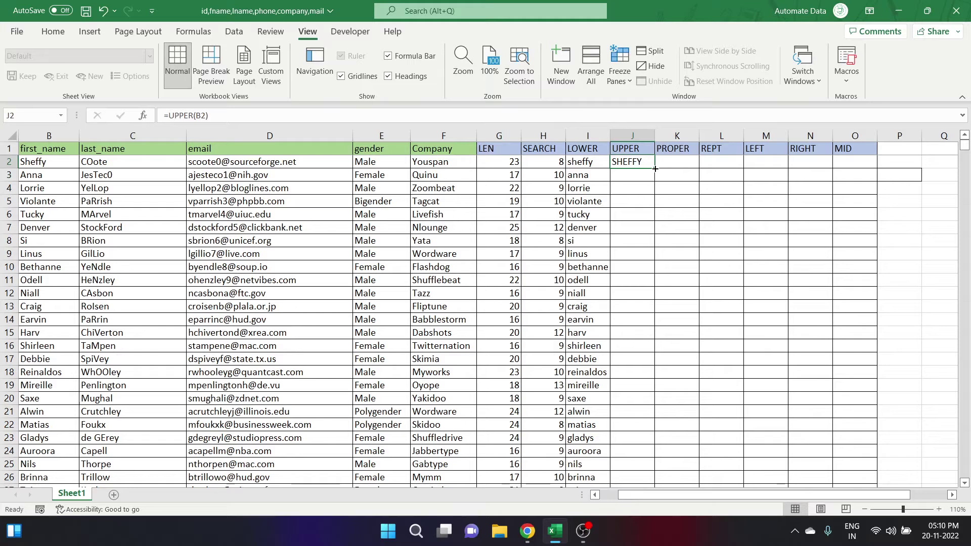
double_click(655, 168)
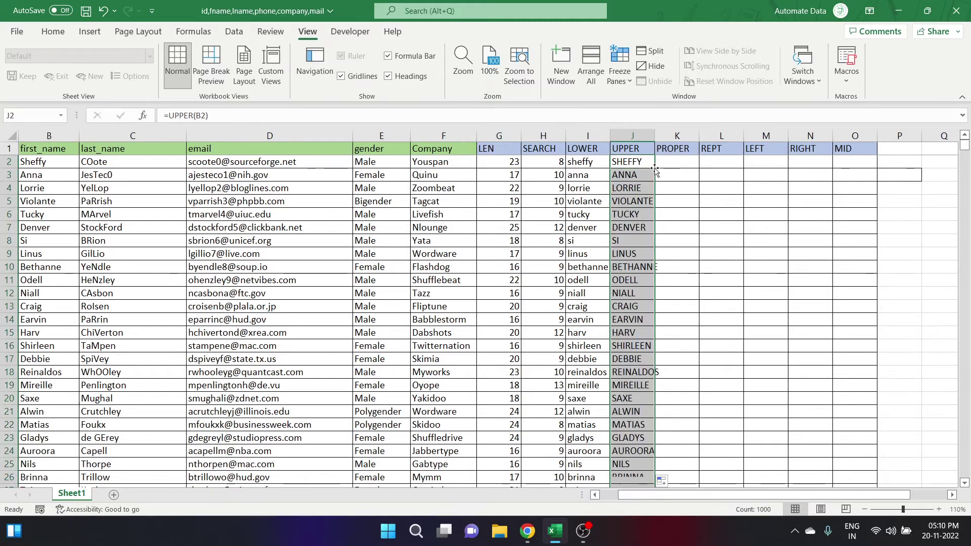
- Convert the last names to proper case with =PROPER(C2) in cell K2, filled down the PROPER column
left_click(679, 164)
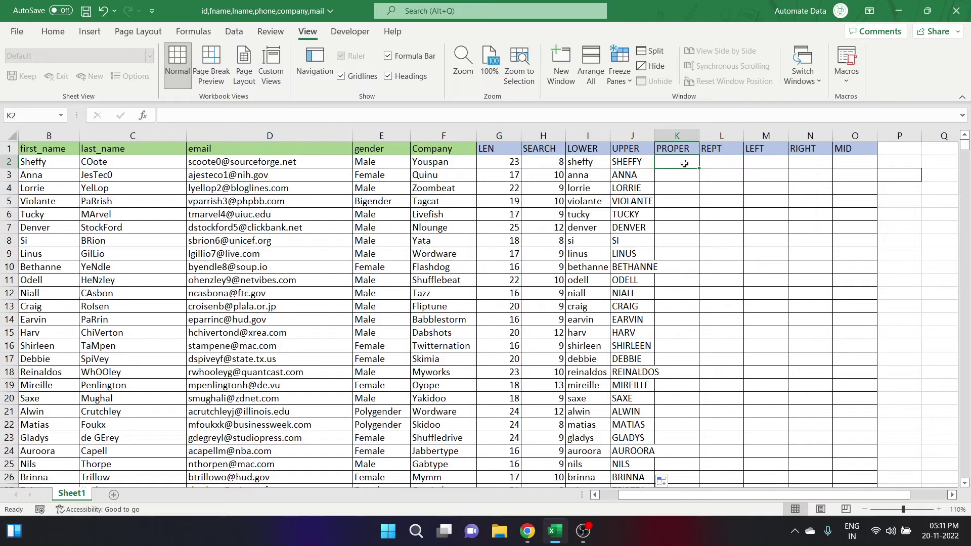
type("=")
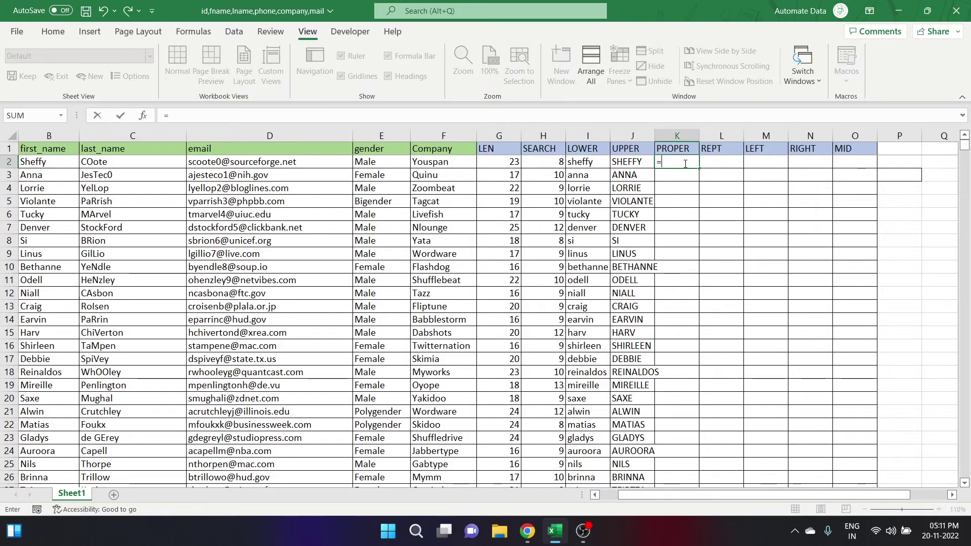
type("PROPE")
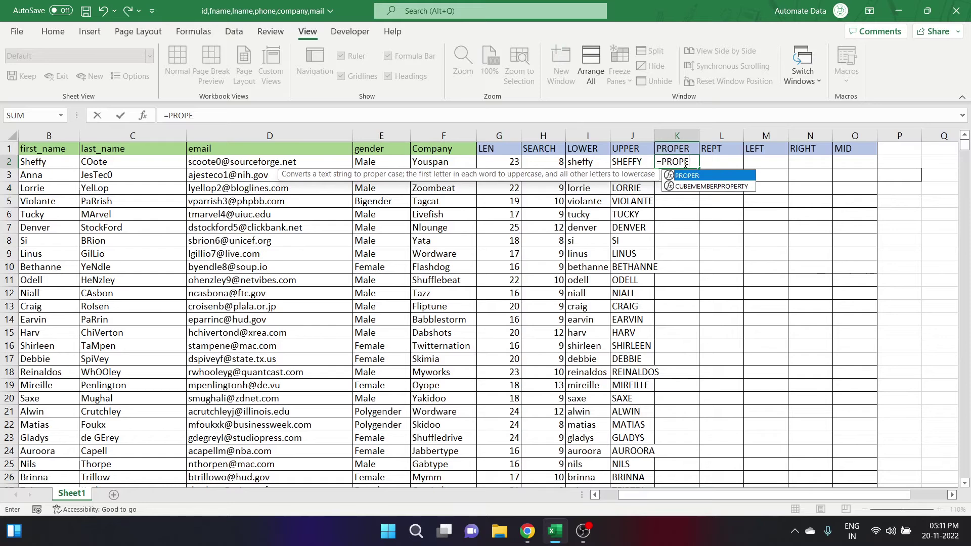
type("R(")
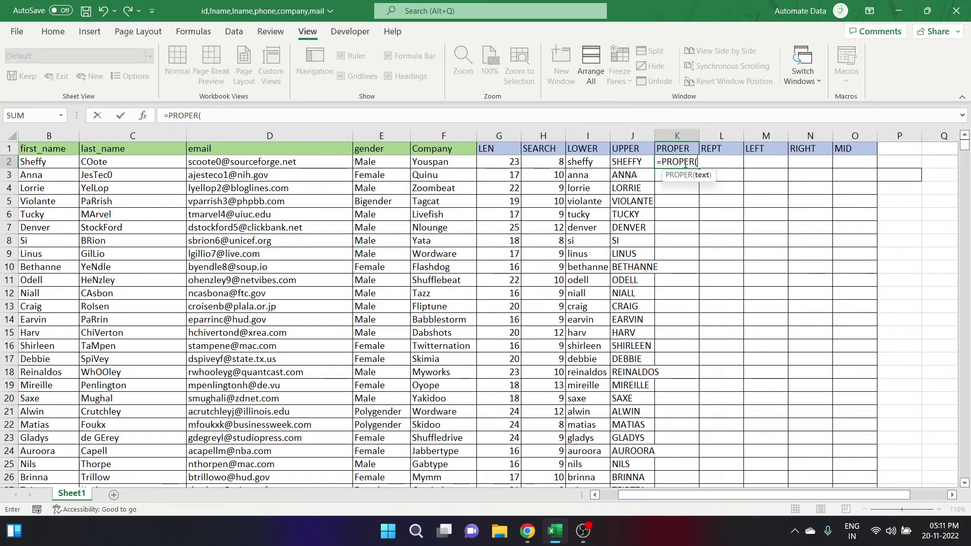
left_click(120, 164)
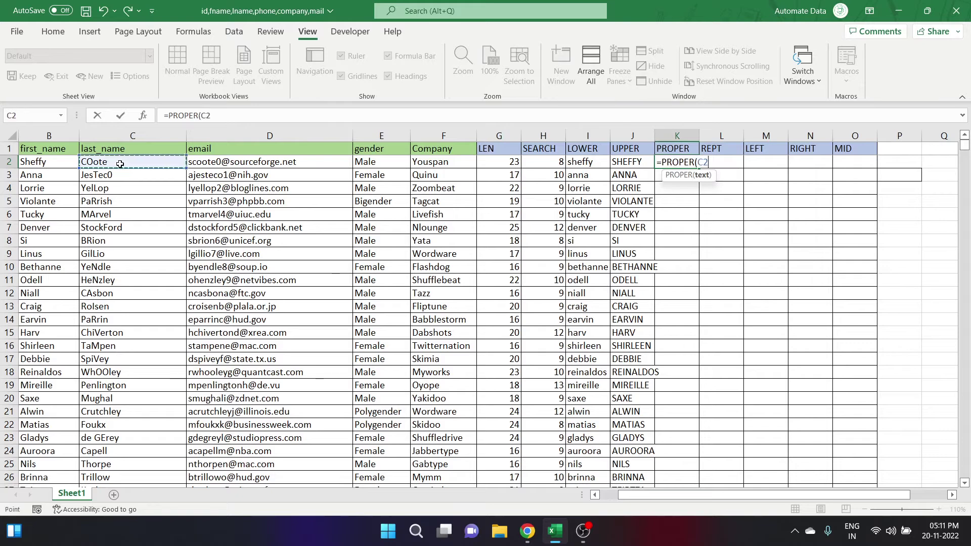
type(")")
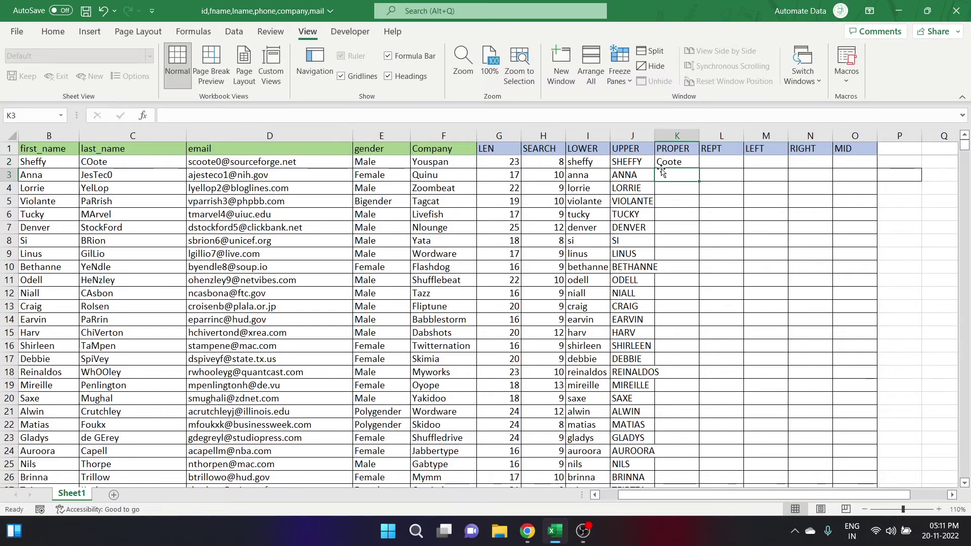
left_click(676, 162)
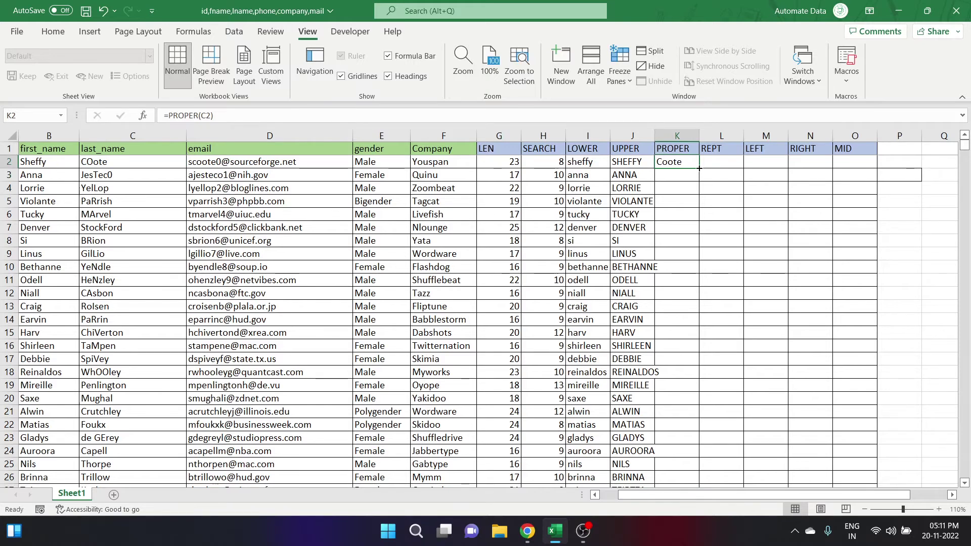
double_click(699, 169)
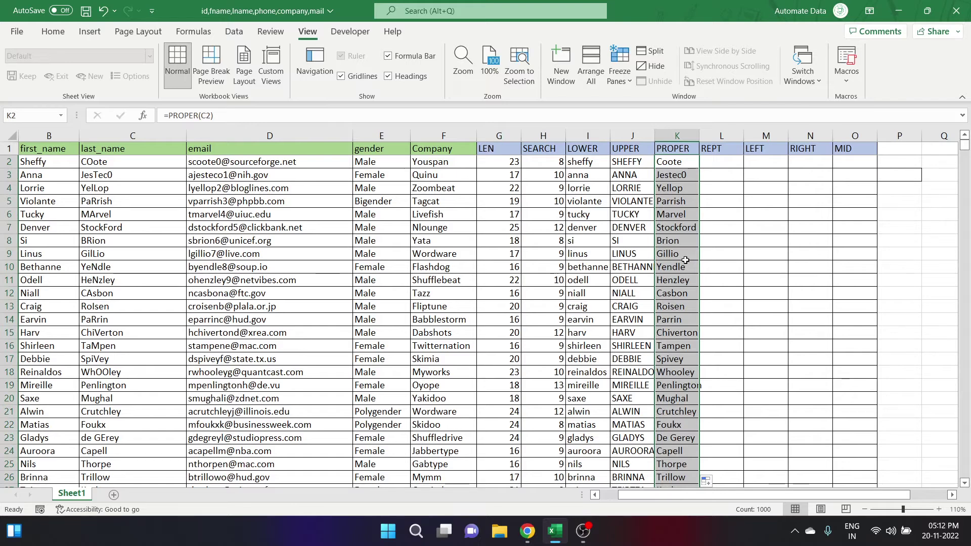
left_click(678, 175)
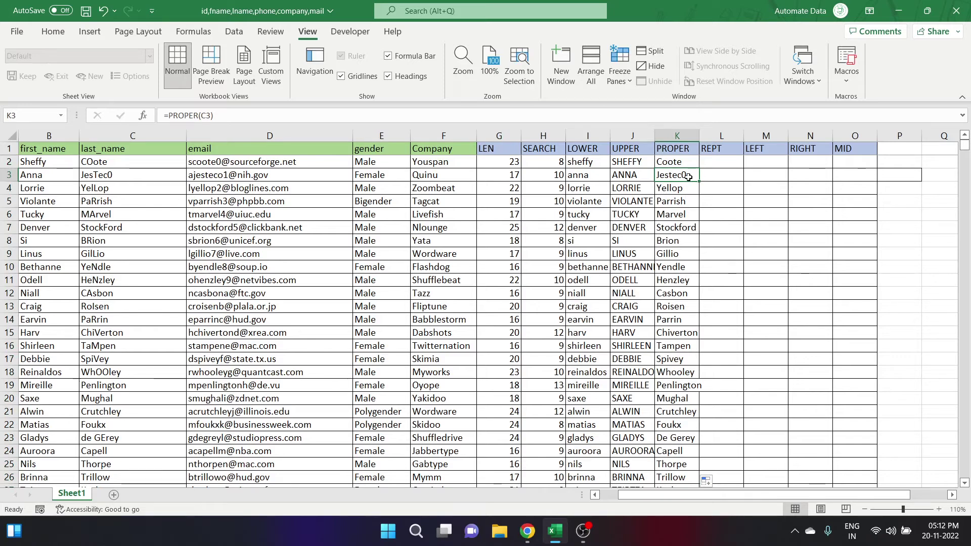
- Enter =REPT(E2,3) in cell L2 to repeat the gender text three times
left_click(721, 160)
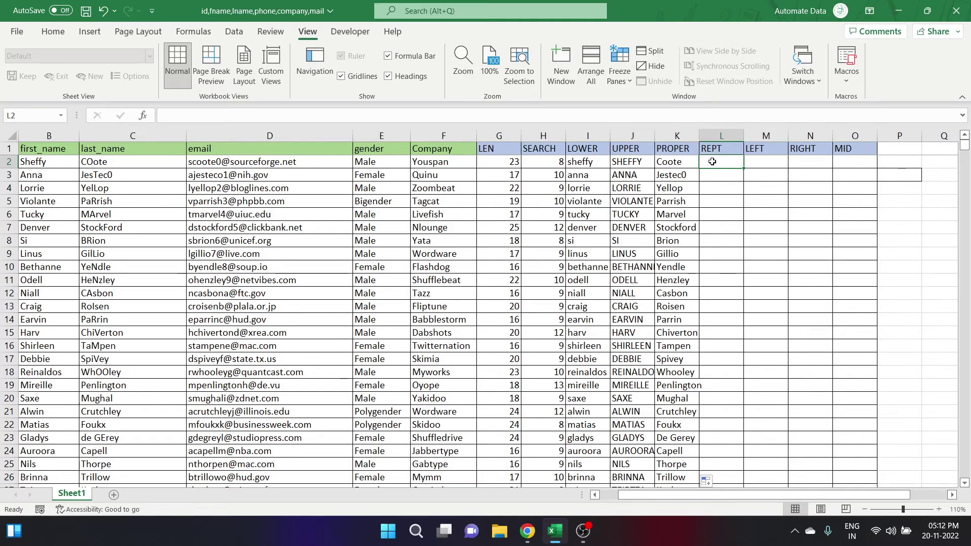
type("=")
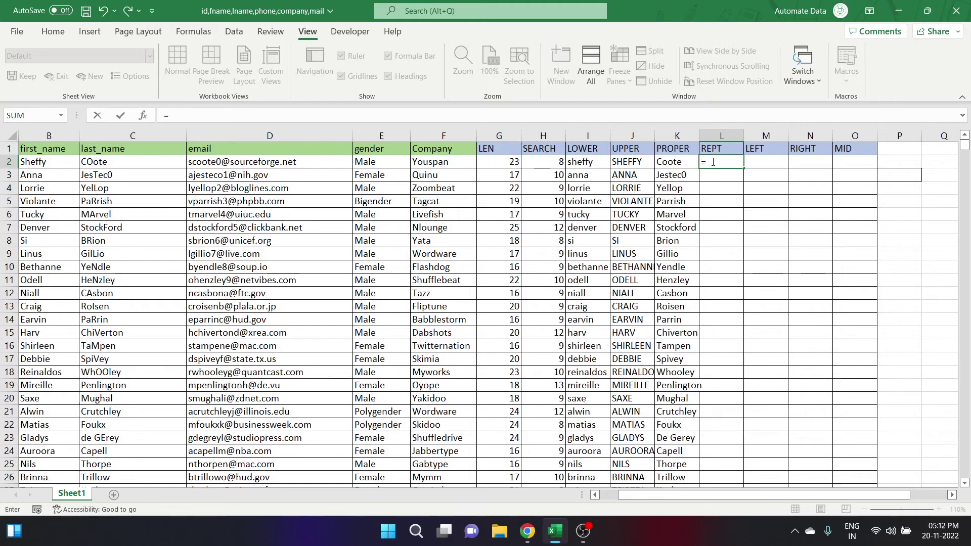
type("REPT")
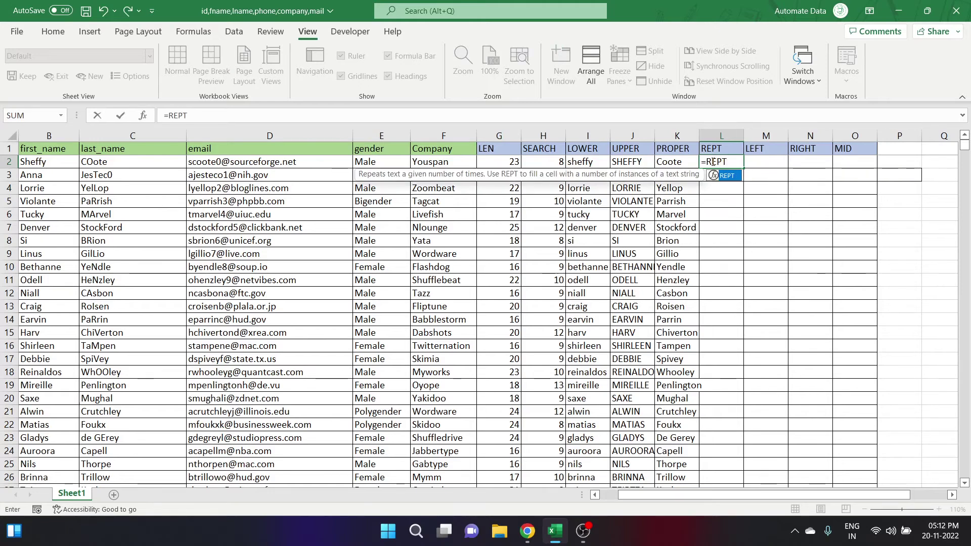
type("(")
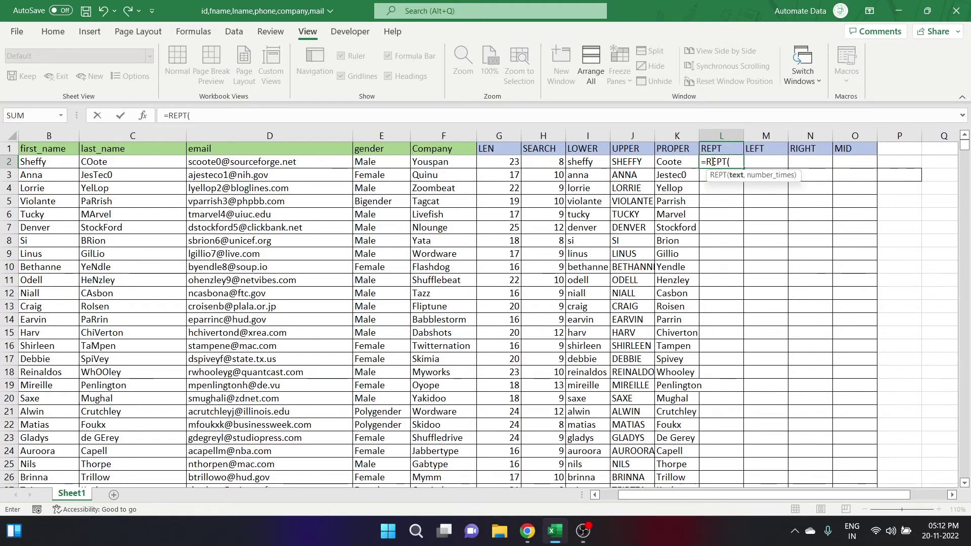
left_click(374, 162)
type(",")
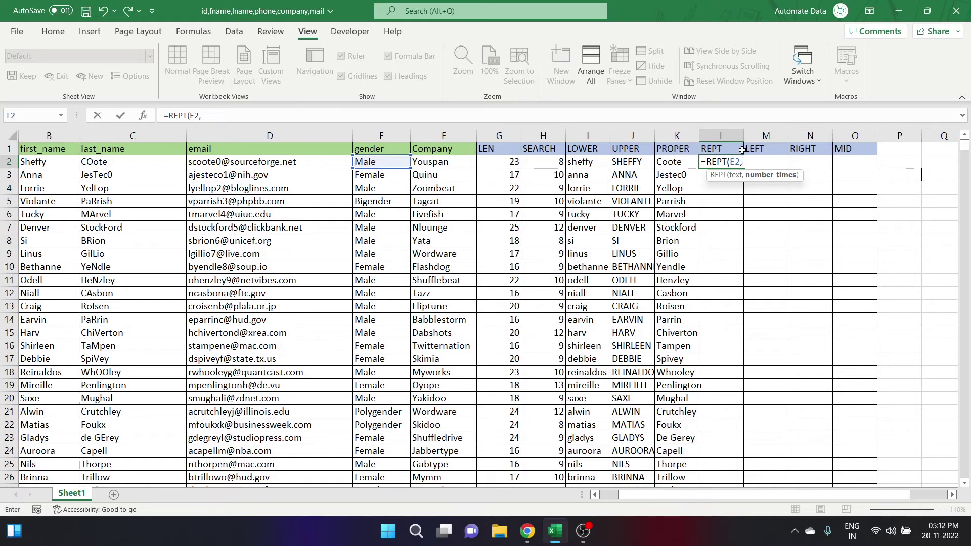
type("3)")
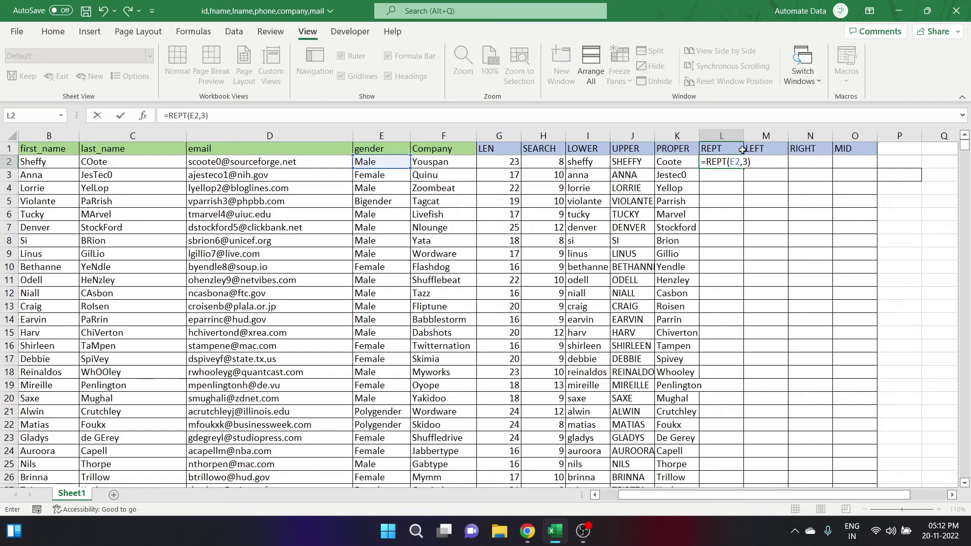
key("Return")
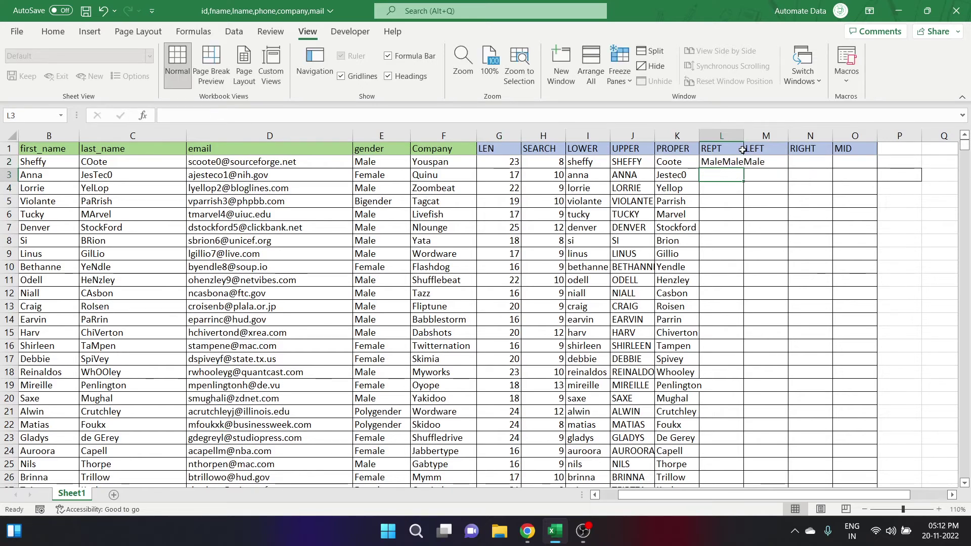
- Widen column L to fit the repeated text in L2 and fill its formula down the REPT column
left_click_drag(742, 134, 768, 134)
left_click(759, 163)
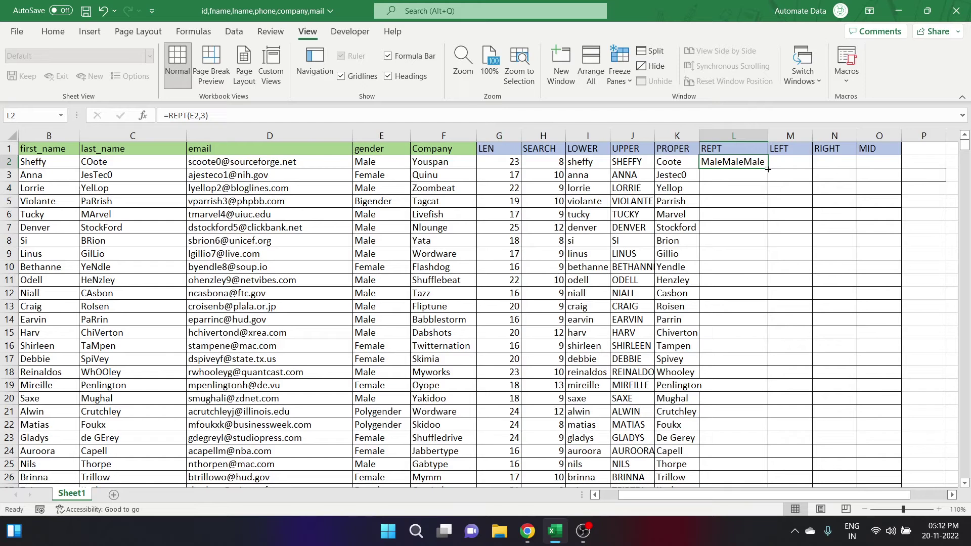
double_click(768, 170)
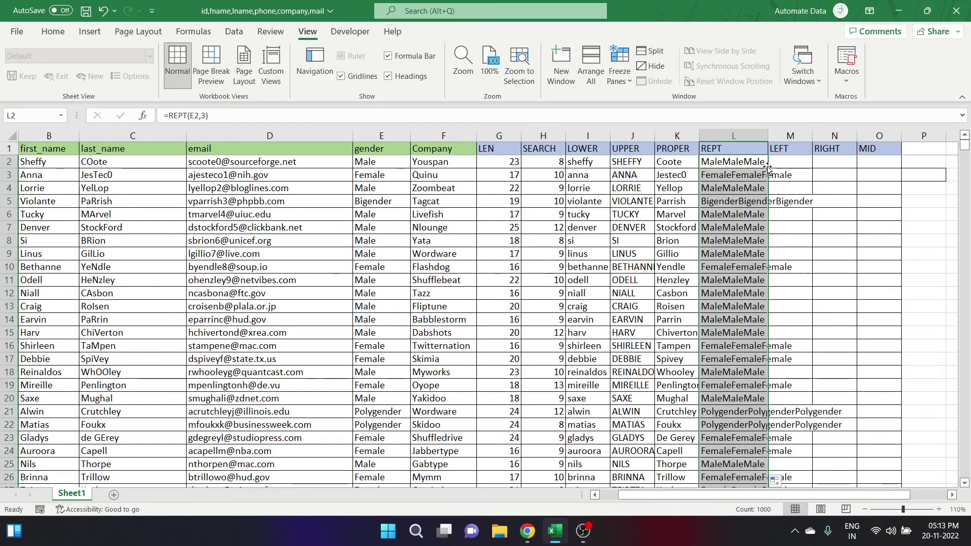
- Extract the first four characters of the email with =LEFT(D2,4) in cell M2, filled down the LEFT column
left_click(789, 162)
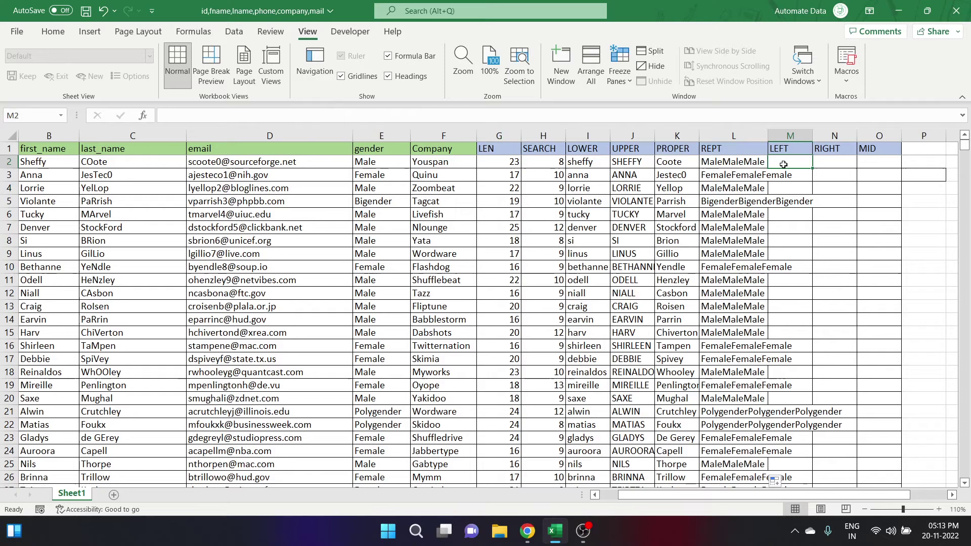
type("=LEFT")
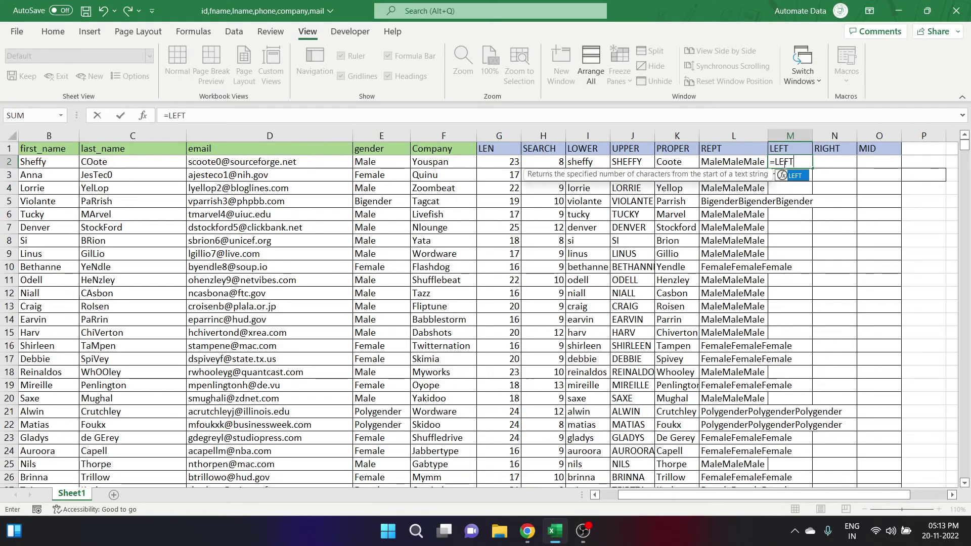
type("(")
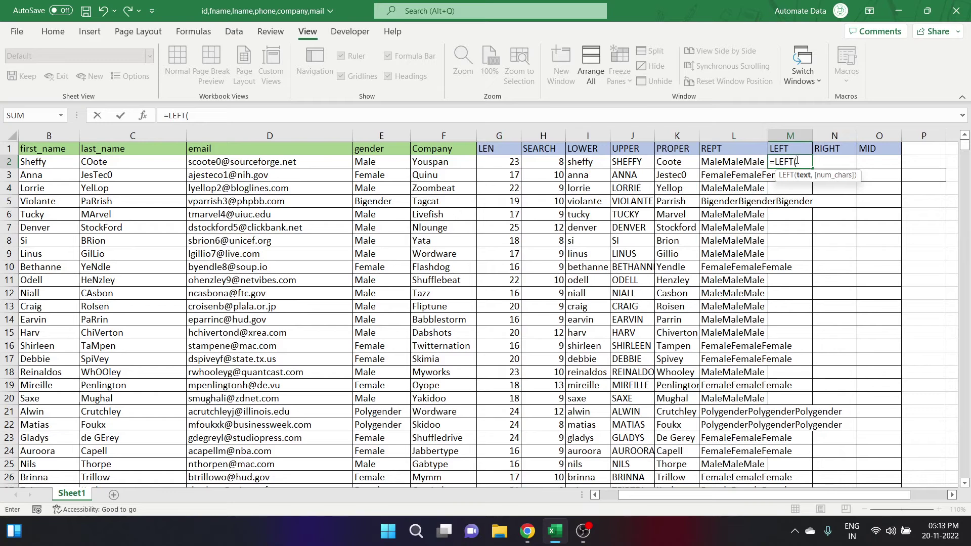
left_click(278, 162)
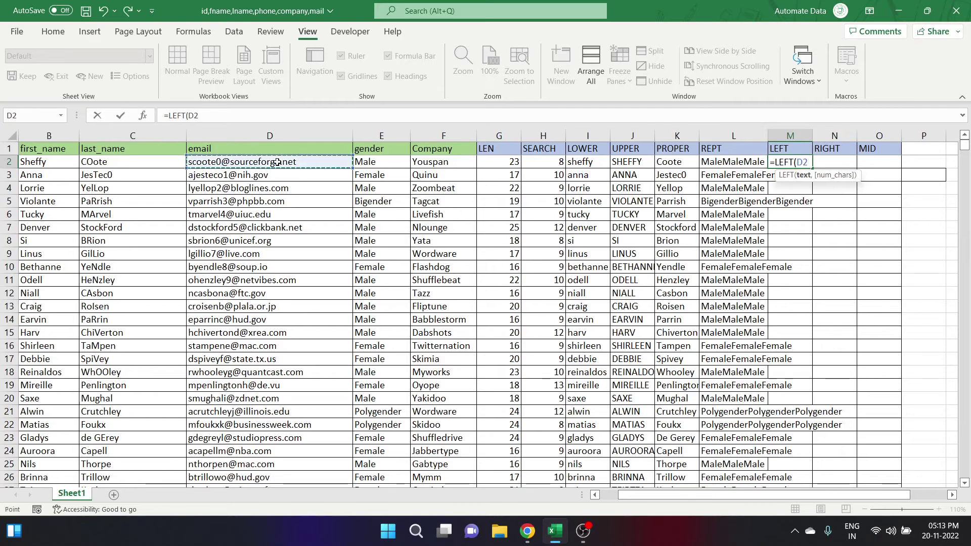
type(",")
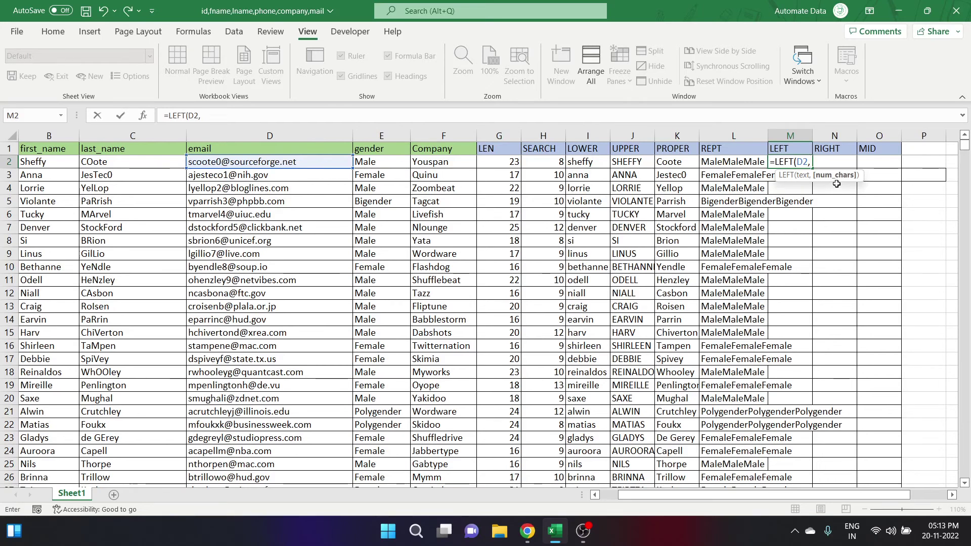
type("4)")
key("Return")
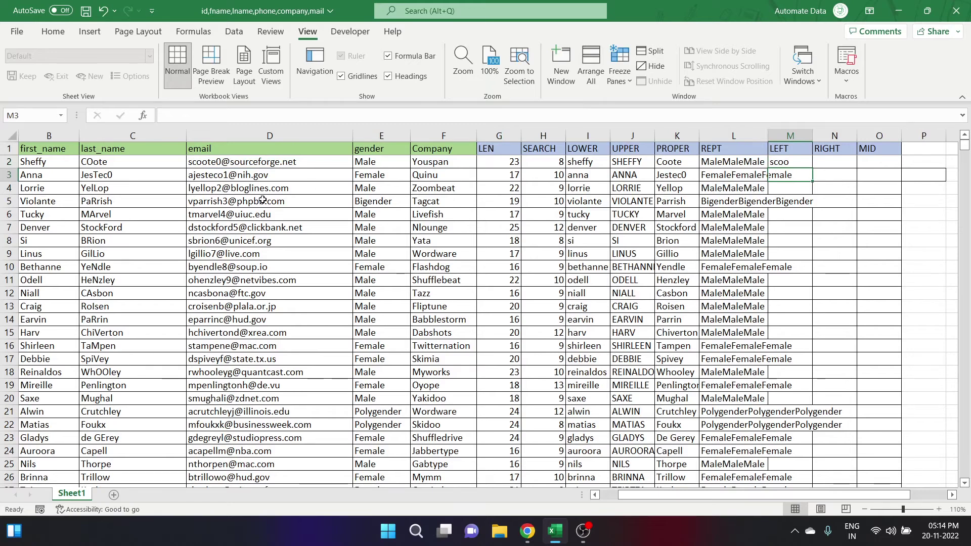
left_click(796, 165)
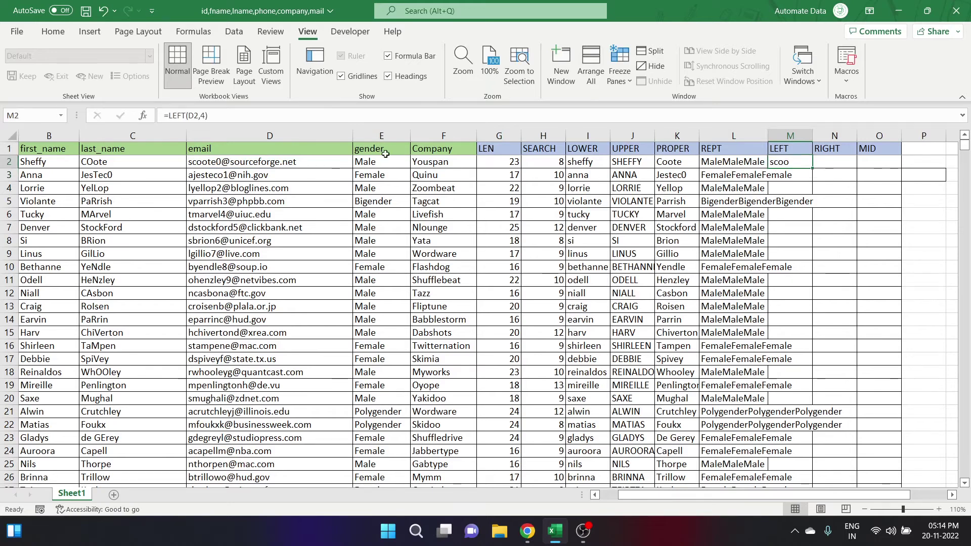
double_click(813, 169)
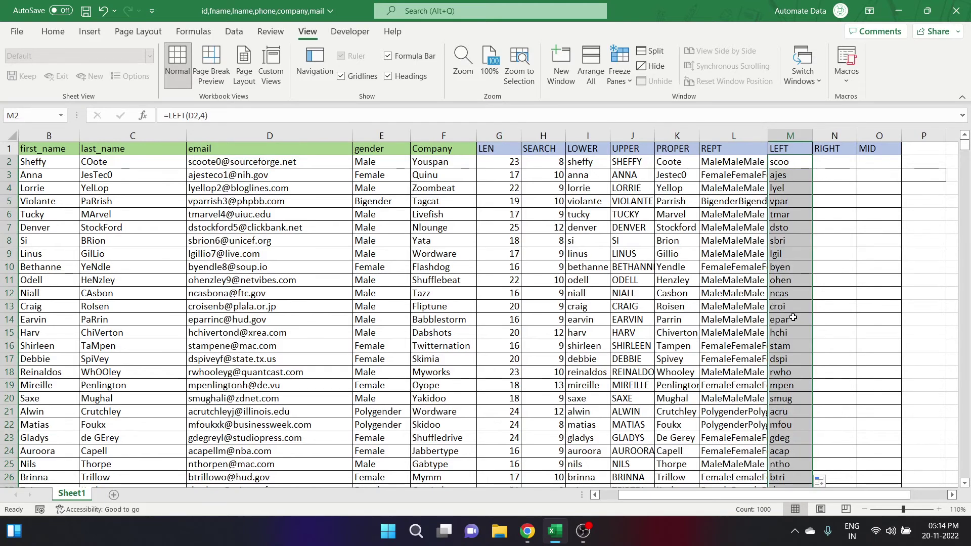
left_click(833, 283)
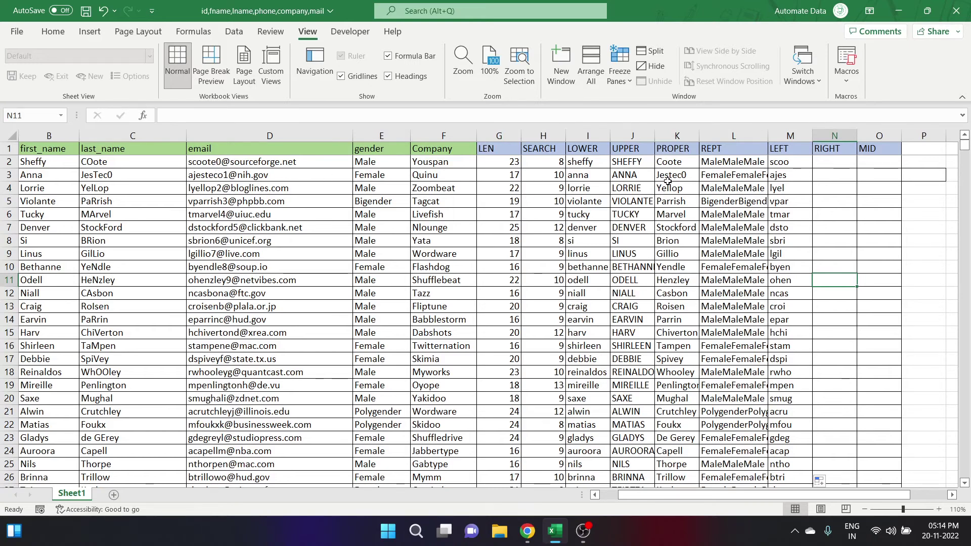
- Undo the fill down the LEFT column and clear the formula from cell M2
left_click(790, 164)
key("ctrl+z")
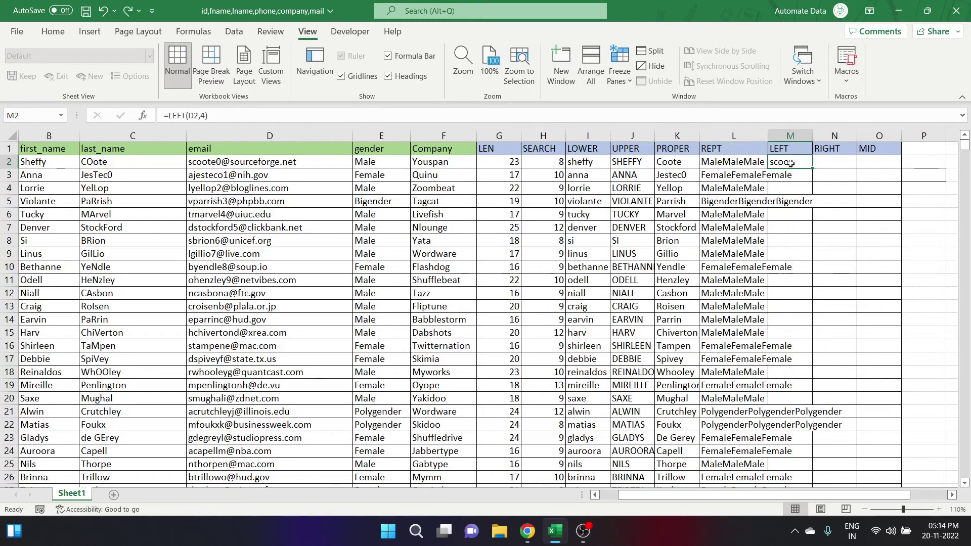
key("Delete")
- Enter =LEFT(D2,SEARCH("@",D2)) in cell M2 to extract the email text up to the @ sign
type("=LEFT")
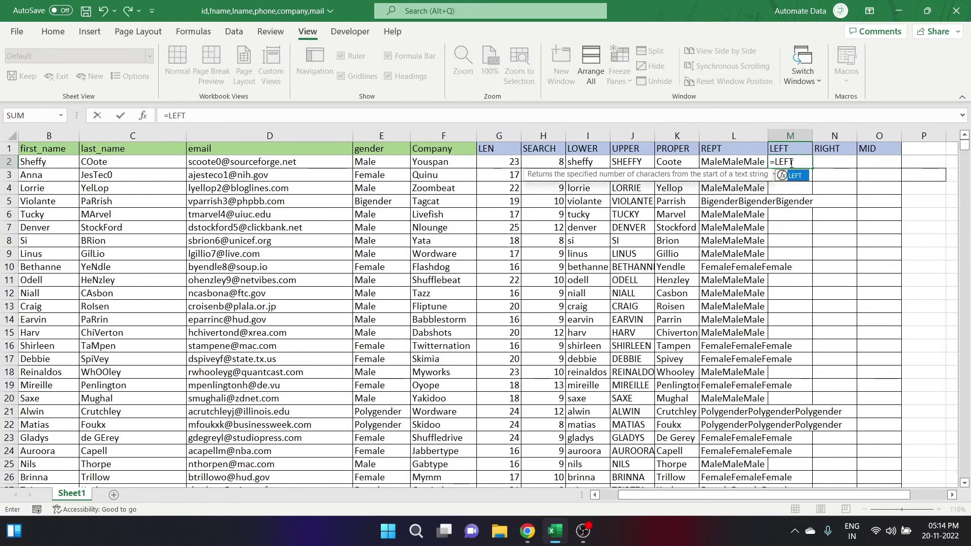
type("(")
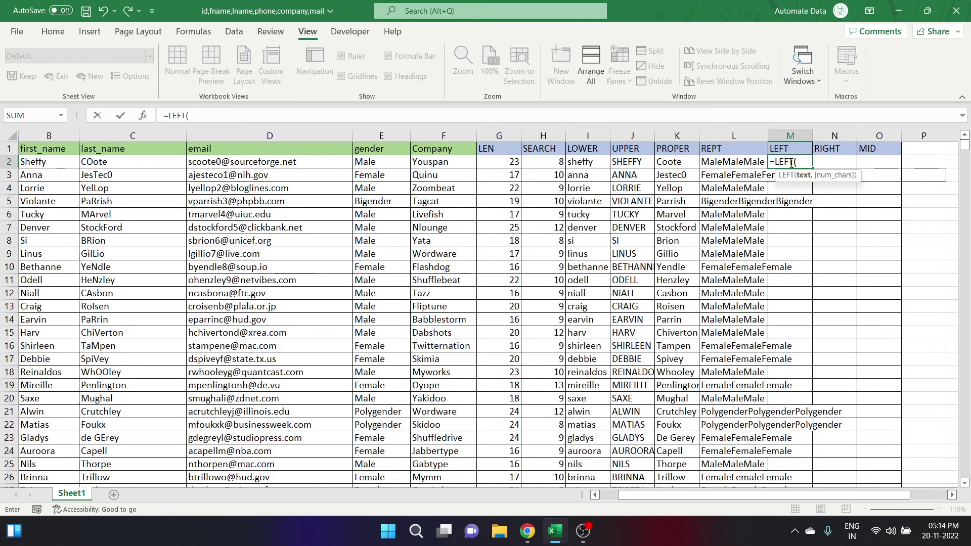
left_click(257, 167)
type(",")
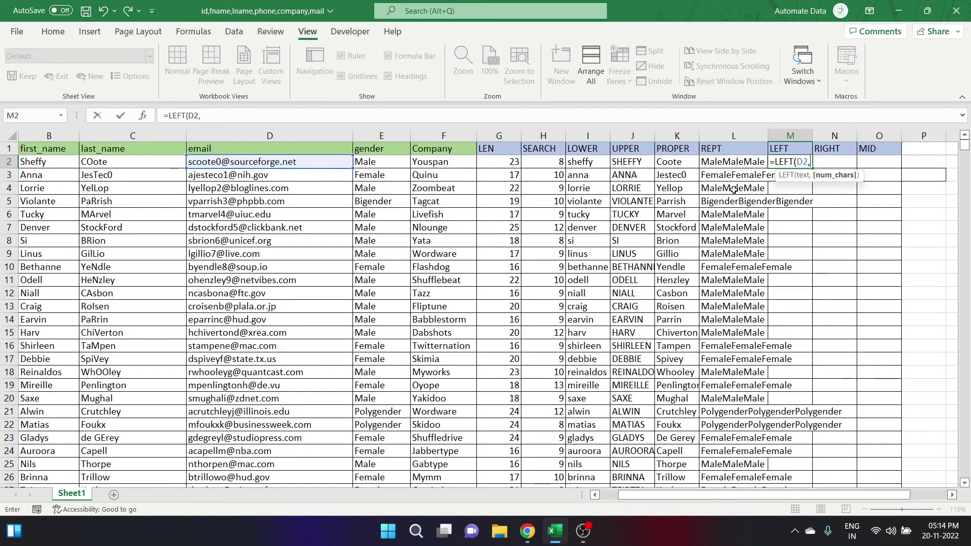
type("SEARCH")
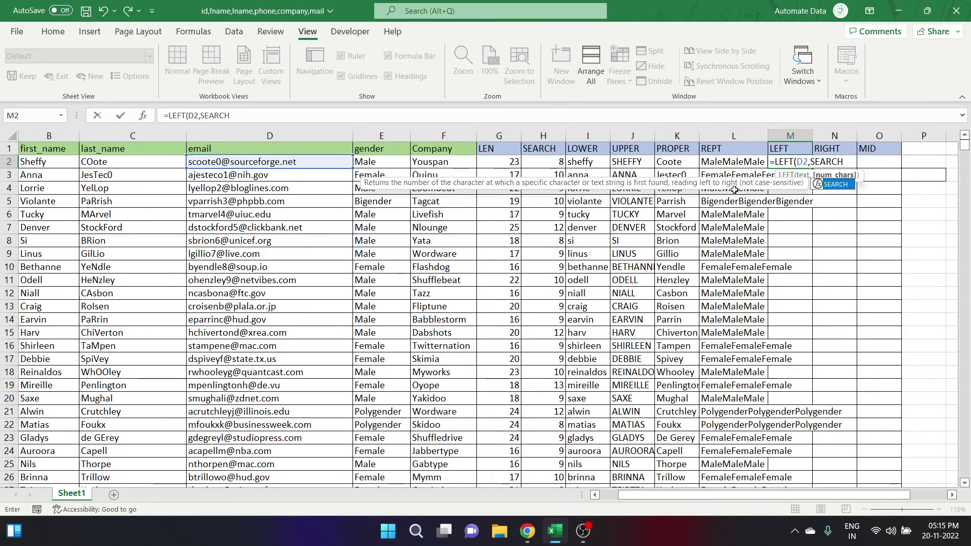
type("(")
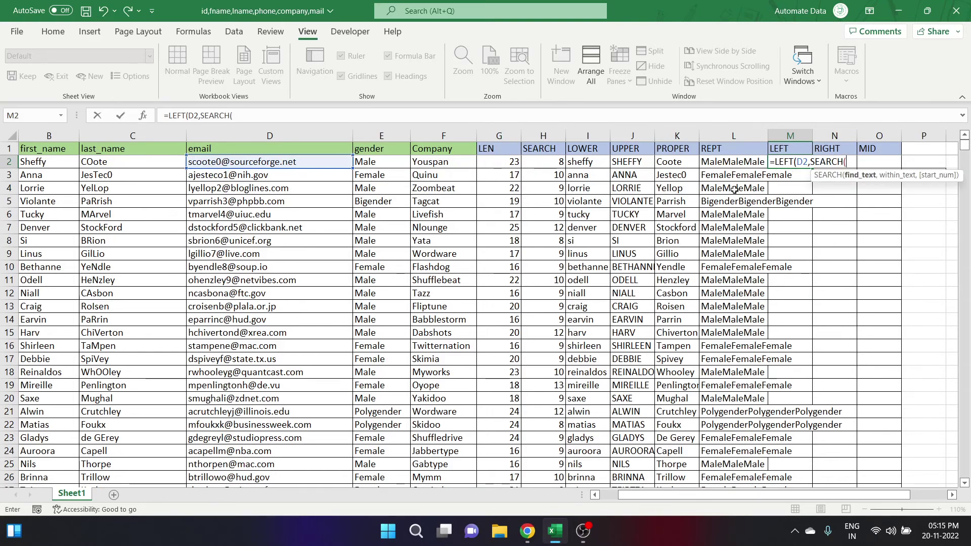
type("\"@\",")
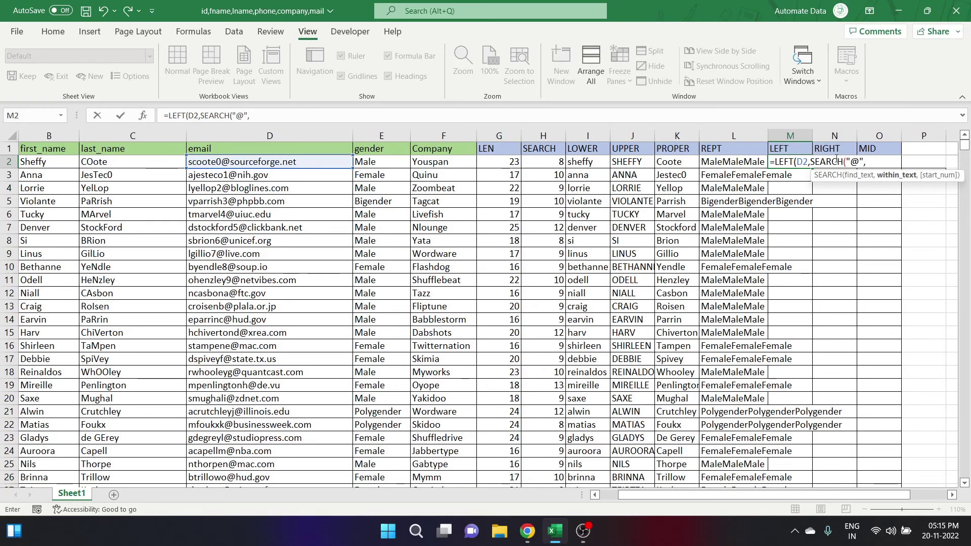
left_click(235, 163)
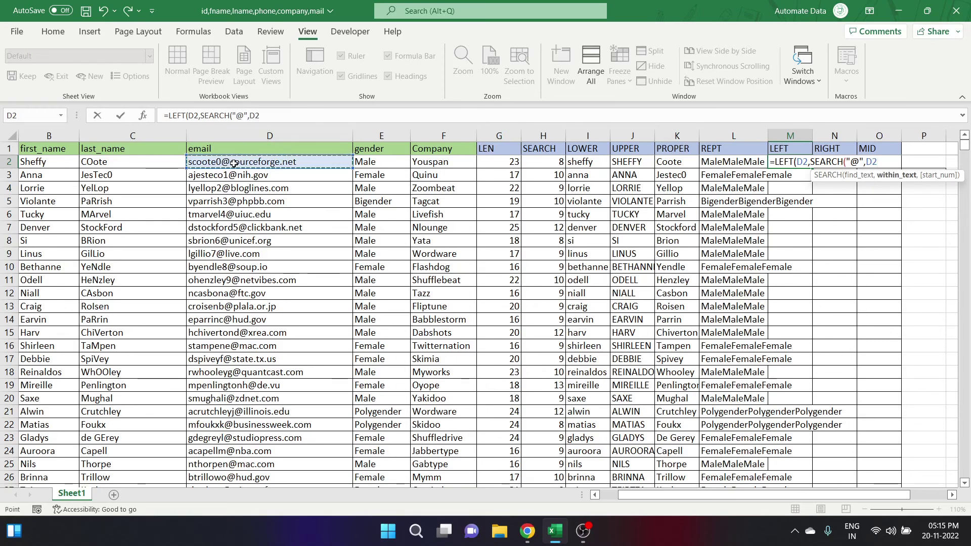
type(")")
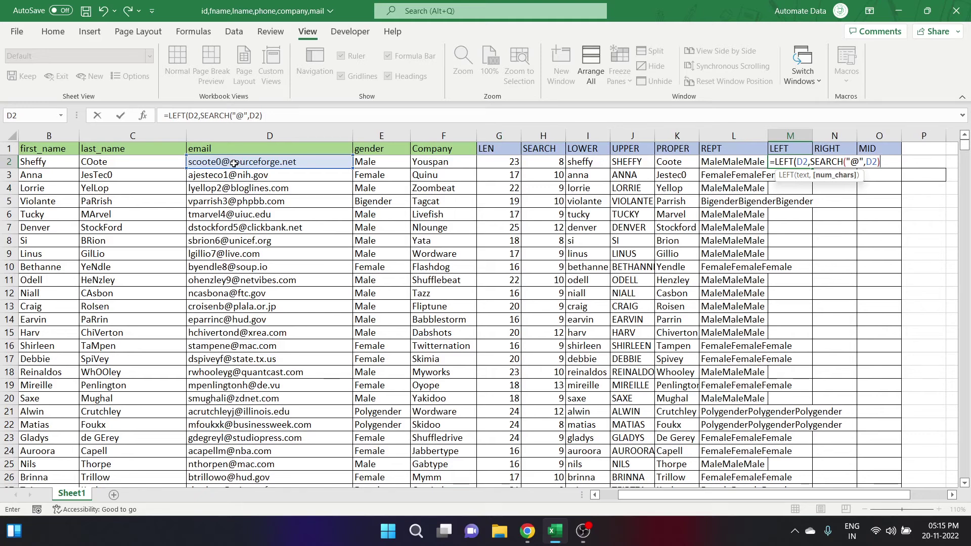
type(")")
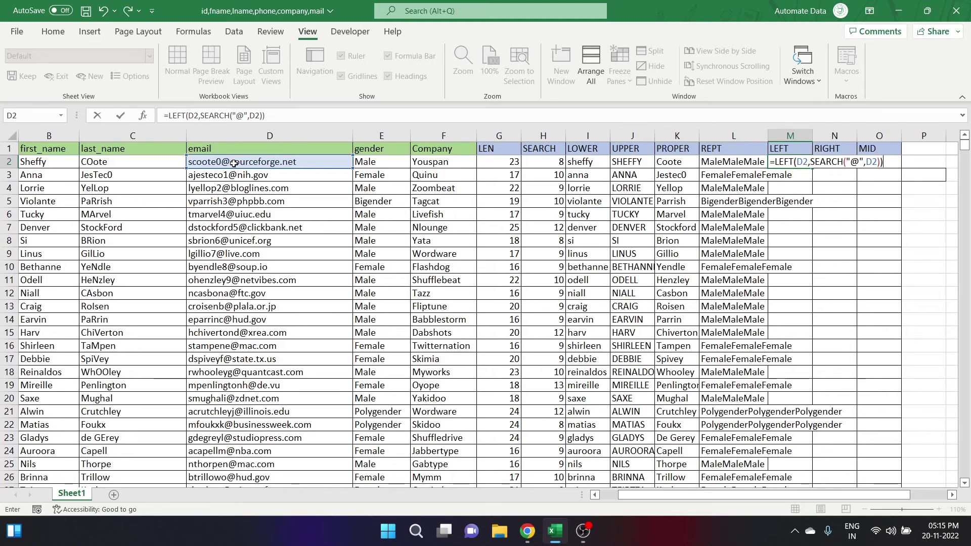
key("Return")
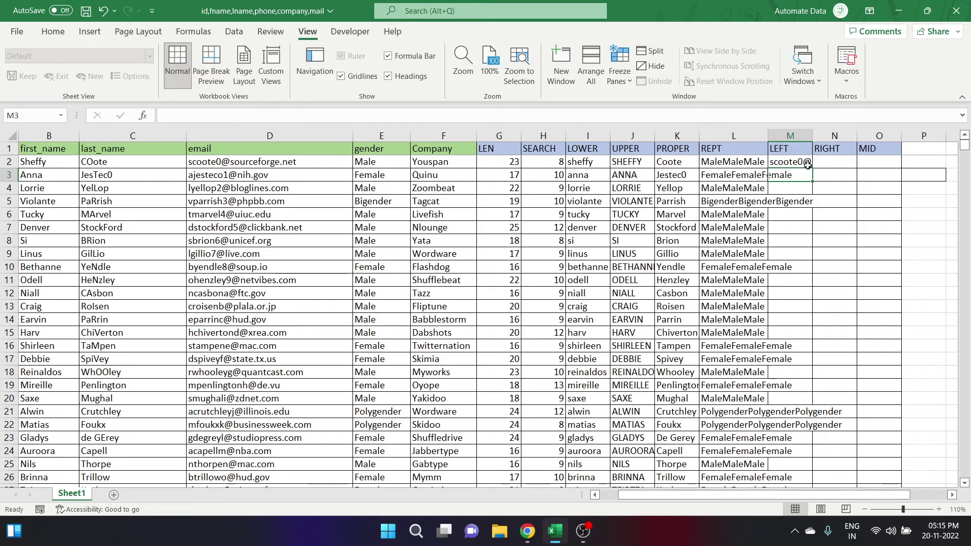
- Subtract 1 from the SEARCH result in cell M2, making the formula =LEFT(D2,SEARCH("@",D2)-1)
left_click(805, 162)
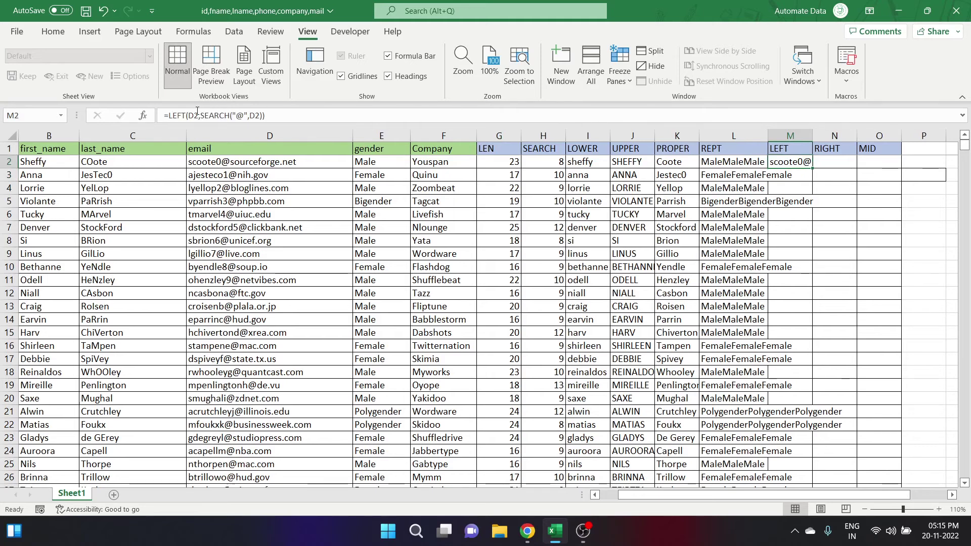
left_click(264, 115)
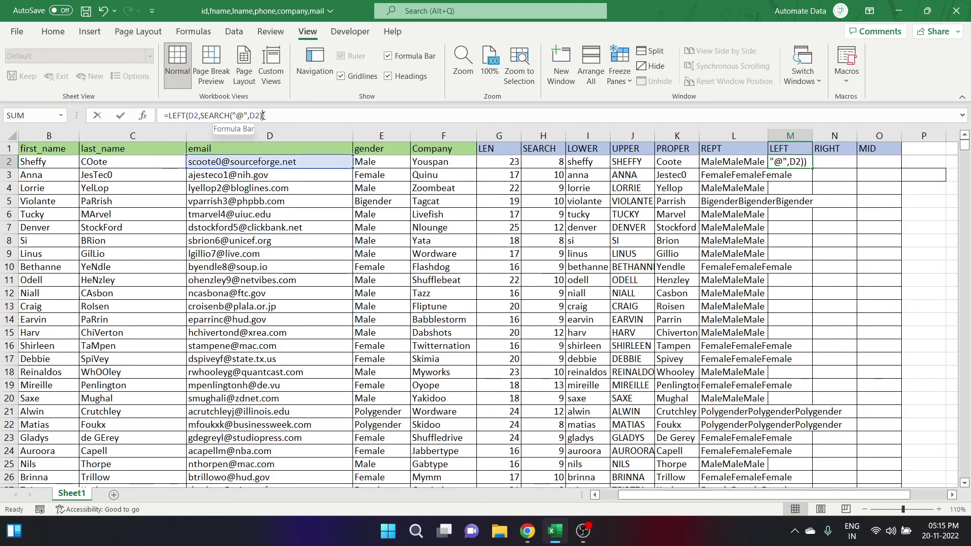
type("-1")
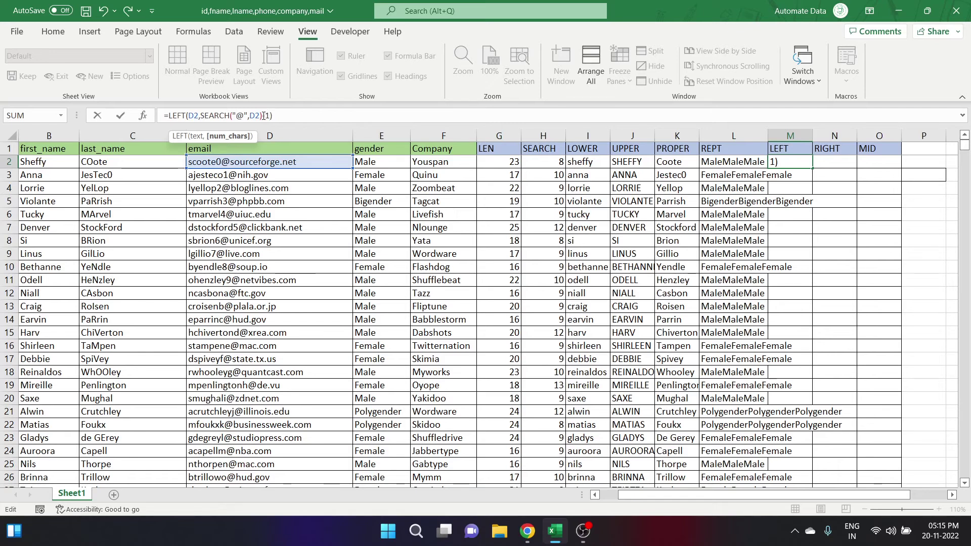
left_click(263, 116)
type("-")
key("Return")
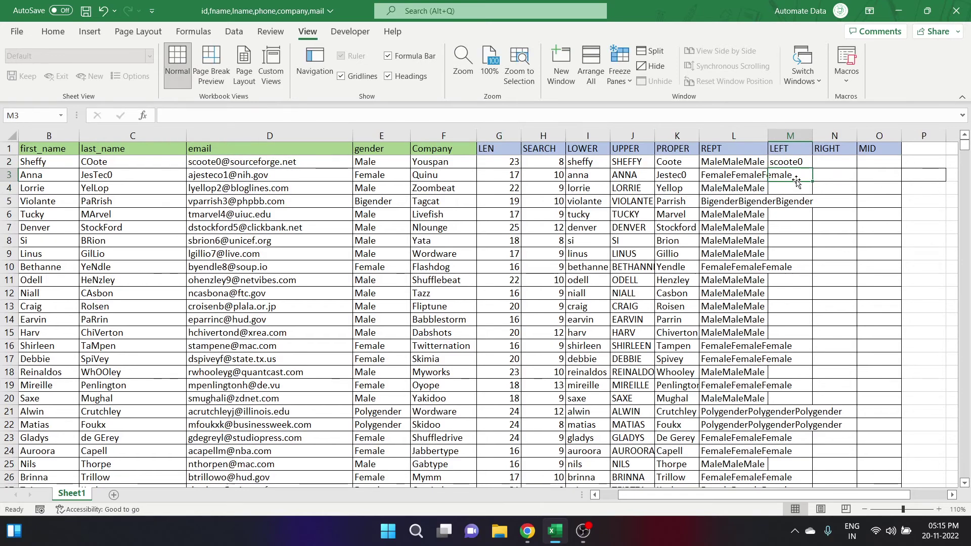
- Fill the M2 formula down the LEFT column and make column M slightly wider than its original width
left_click(794, 160)
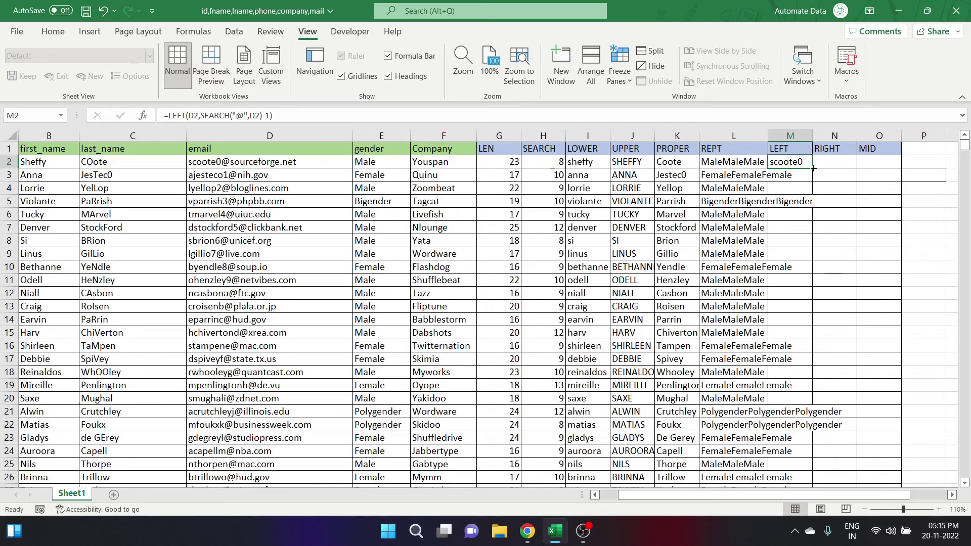
double_click(813, 168)
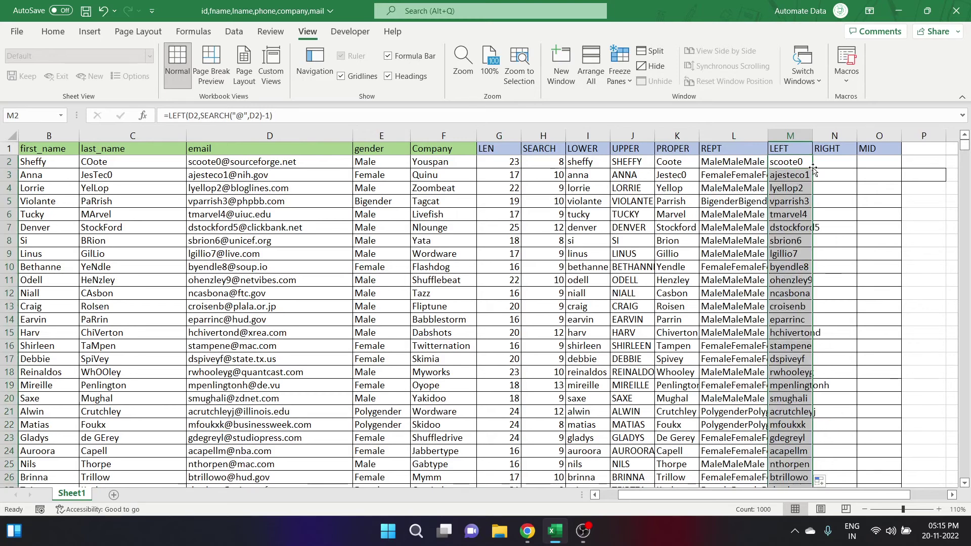
double_click(813, 135)
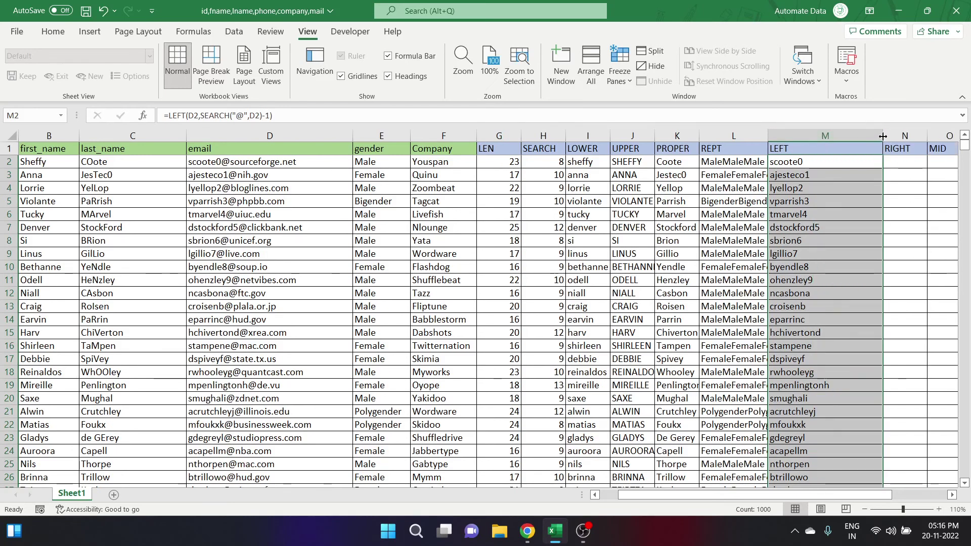
left_click_drag(883, 136, 818, 137)
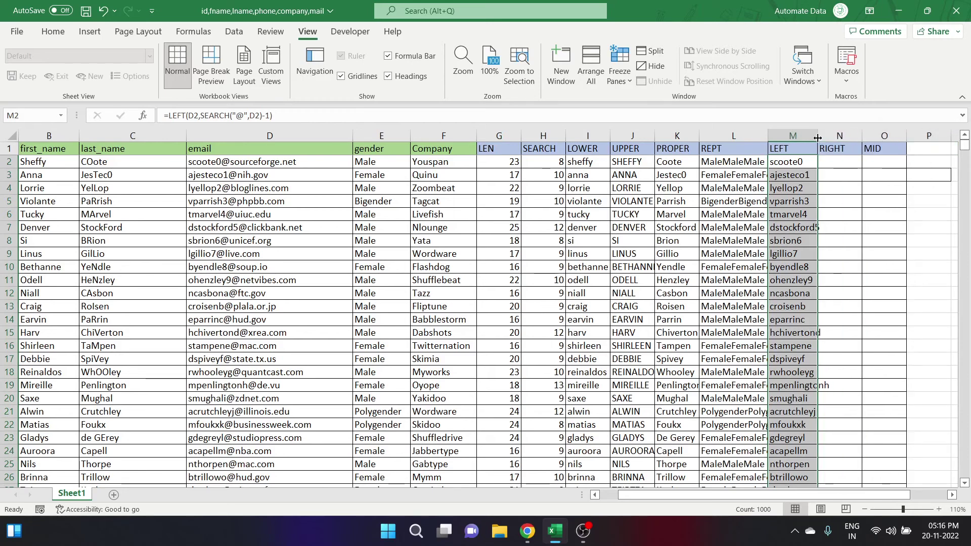
- Extract the last three characters of the company name with =RIGHT(F2,3) in cell N2, filled down the RIGHT column
left_click(841, 165)
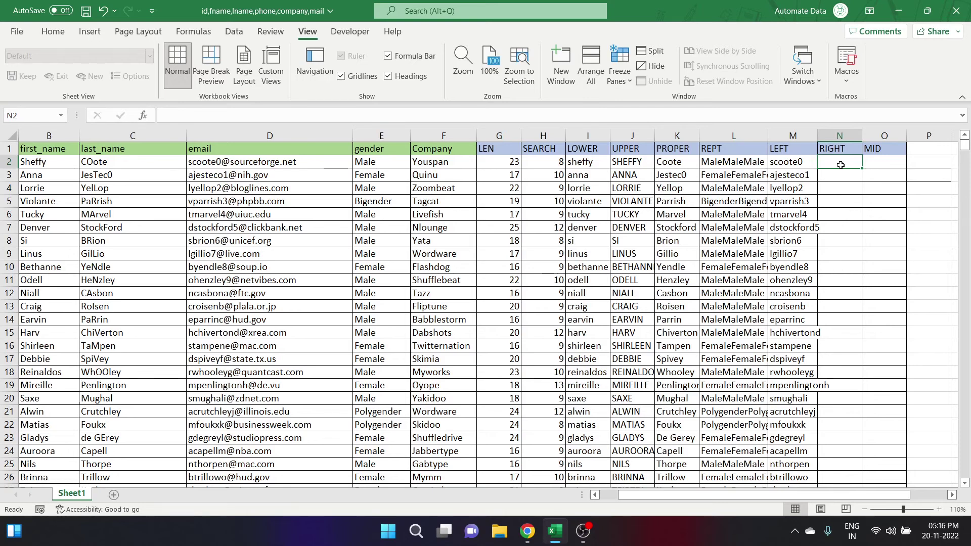
type("=RIGHT")
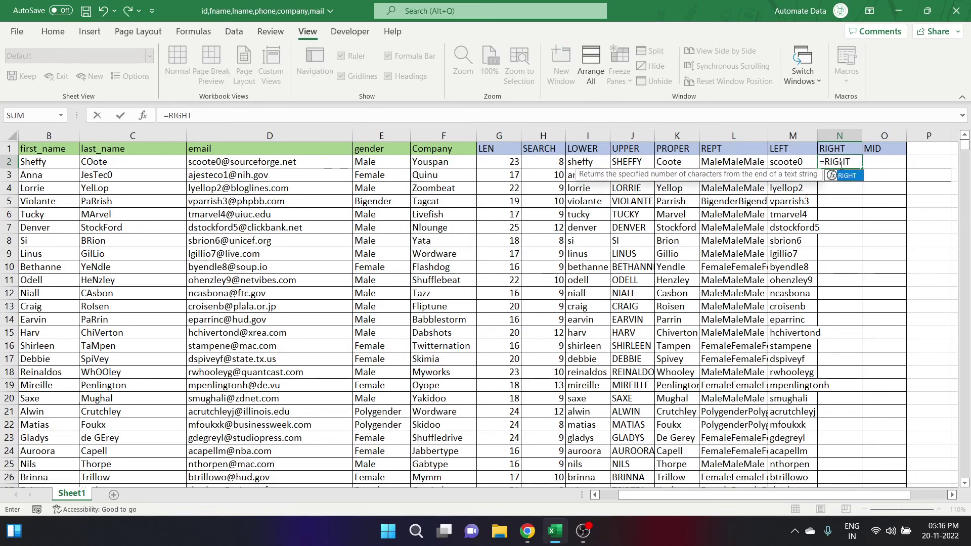
type("(")
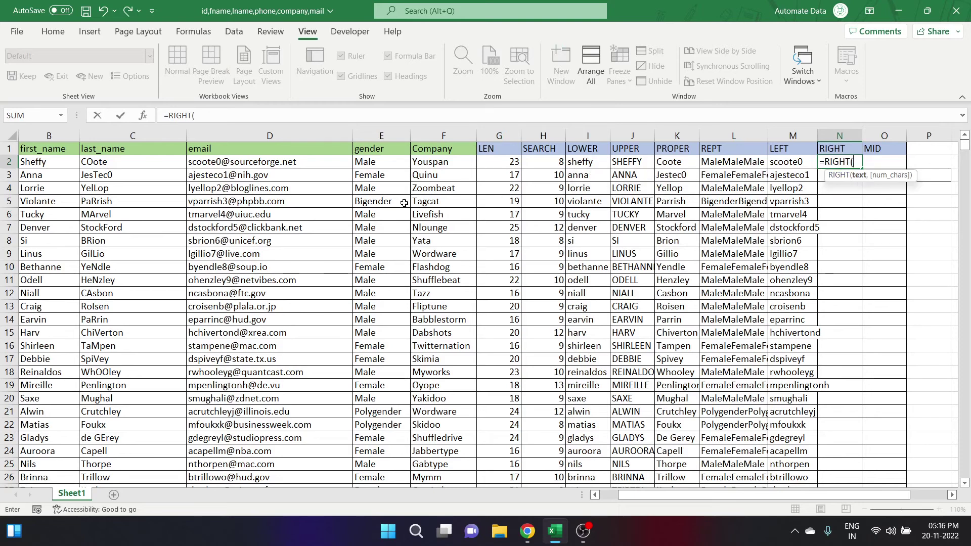
left_click(443, 164)
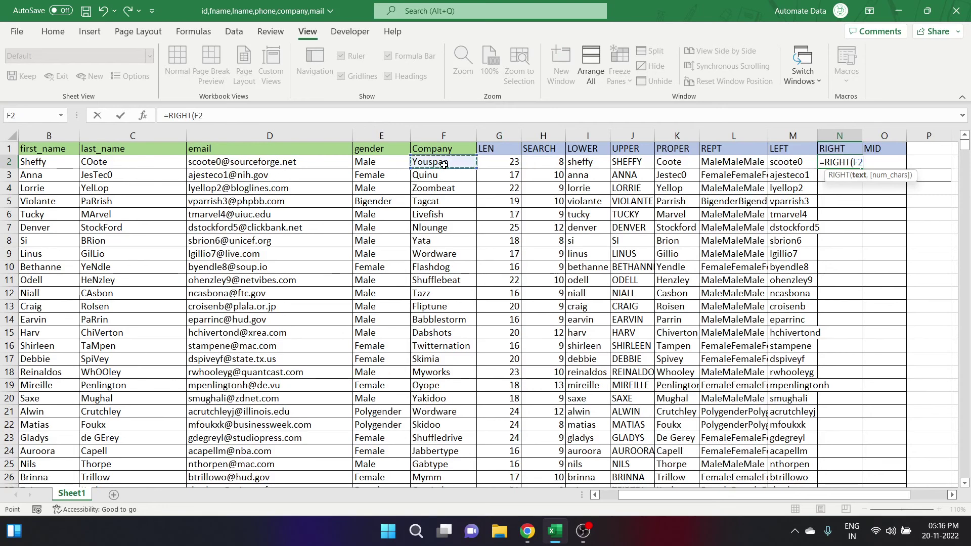
type(",3")
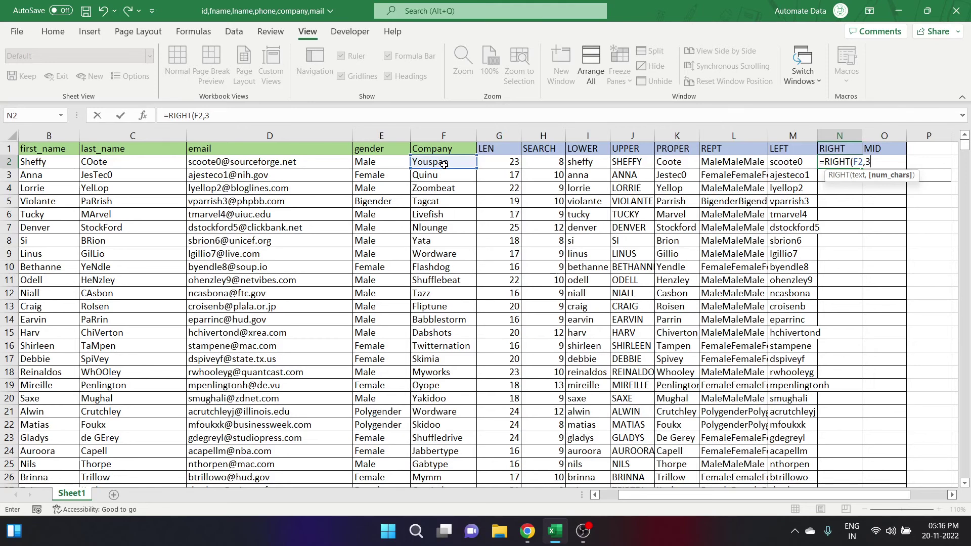
type(")")
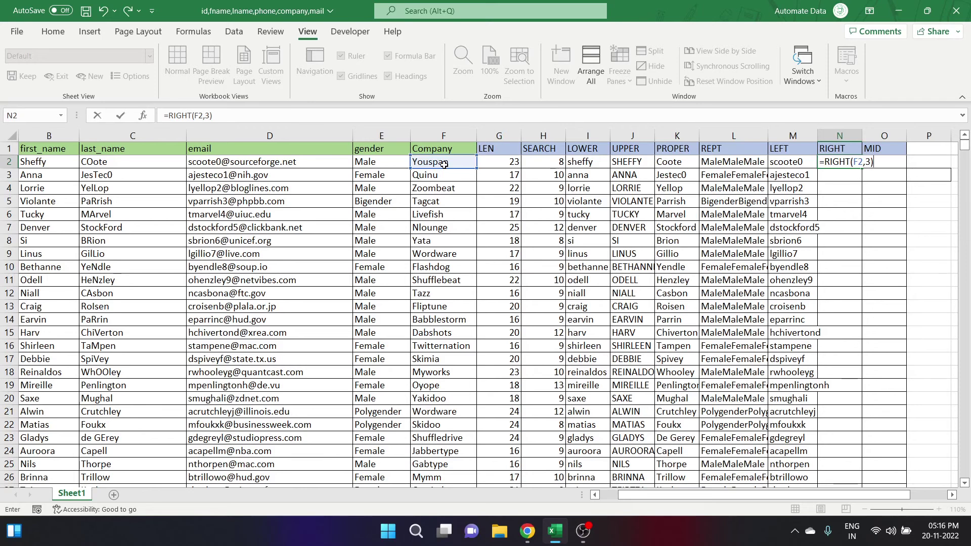
key("Return")
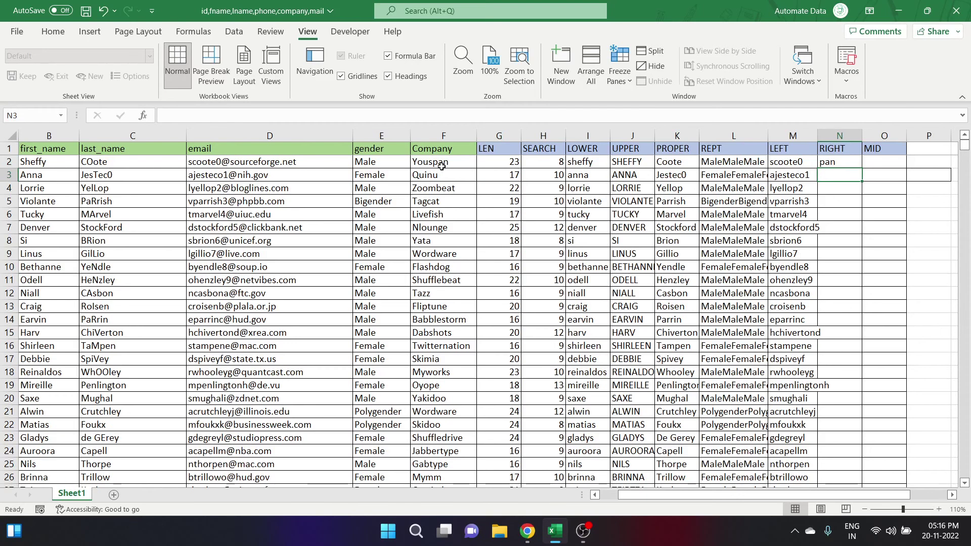
left_click(831, 162)
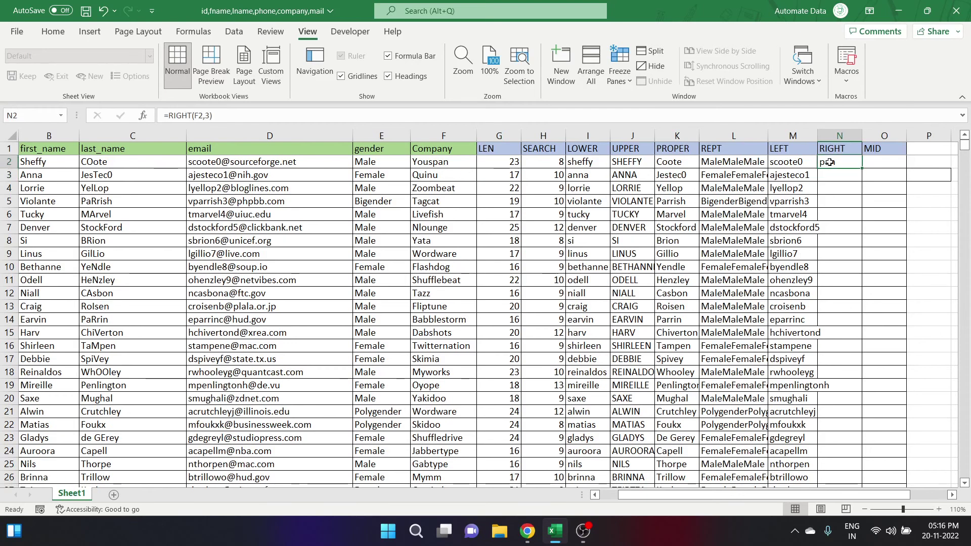
double_click(864, 167)
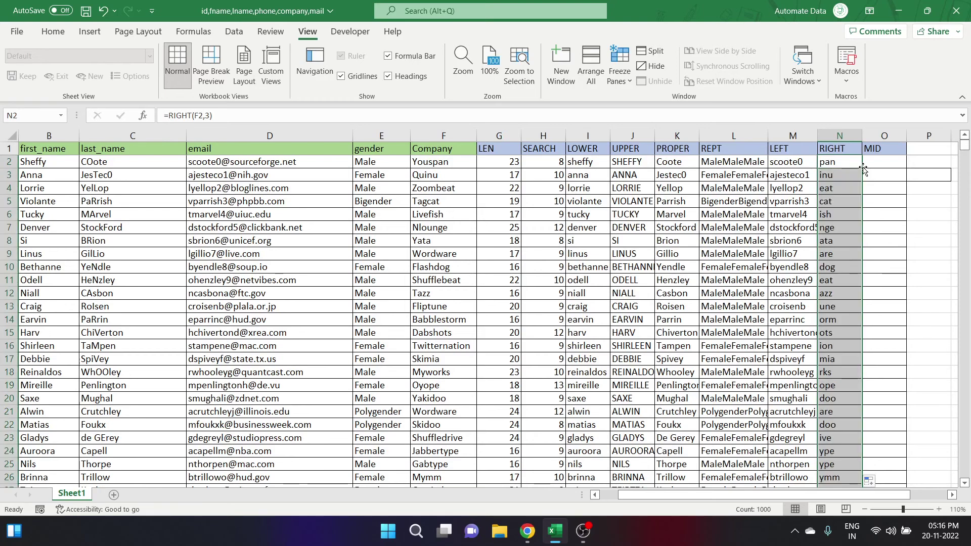
- Enter =MID(D2,3,5) in cell O2 to extract five characters of the email starting at the third
left_click(883, 206)
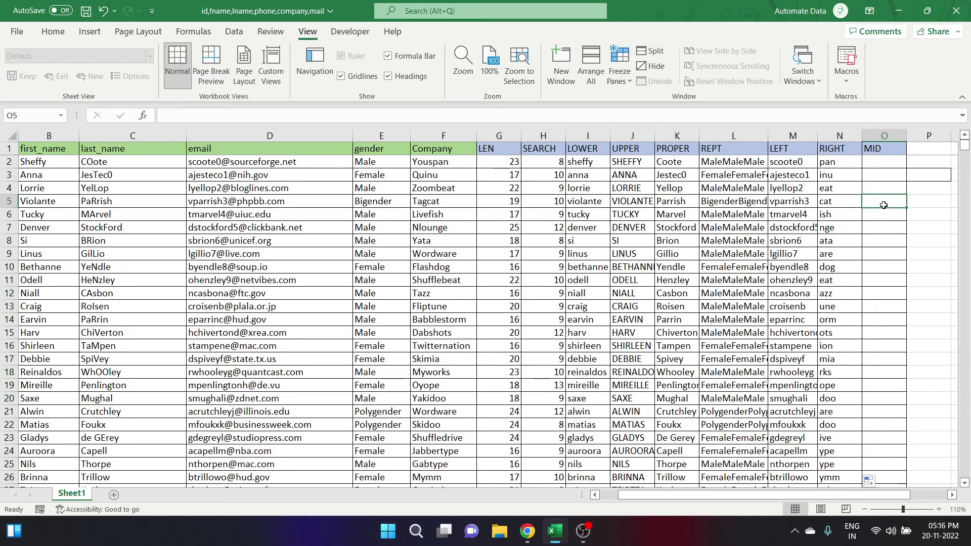
left_click(880, 161)
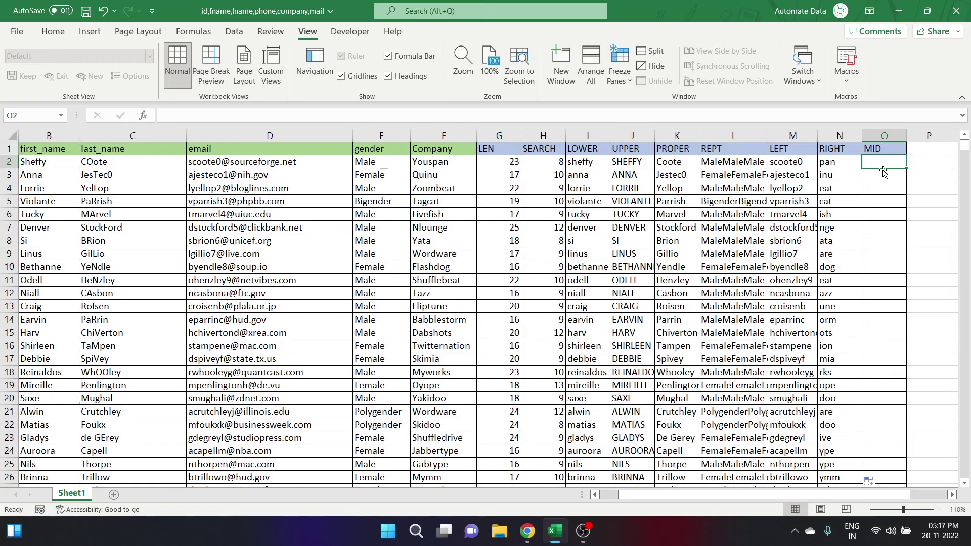
type("=MID")
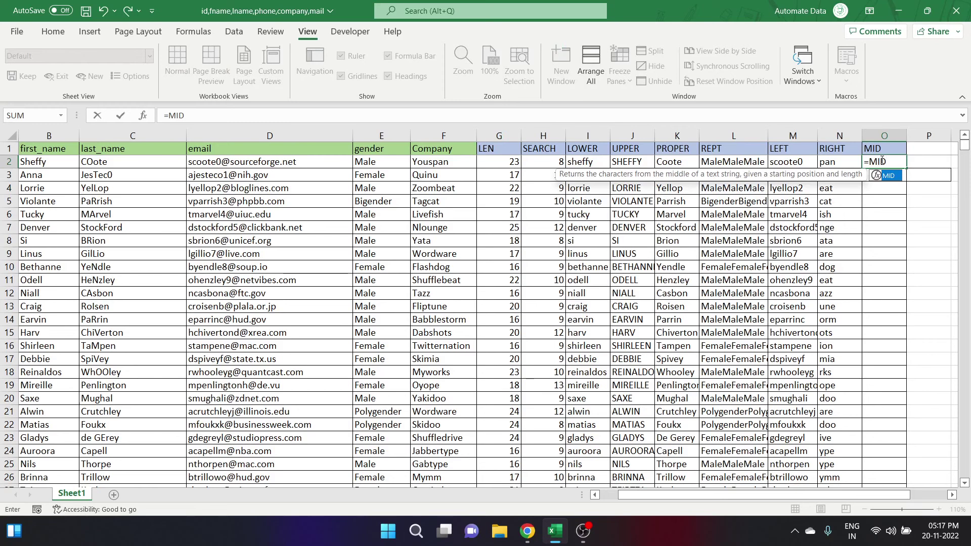
type("(")
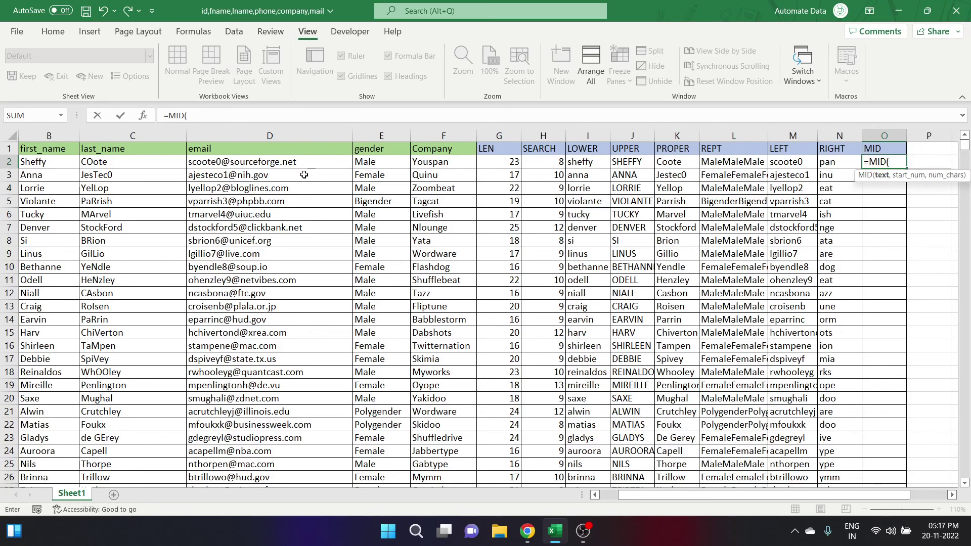
left_click(266, 162)
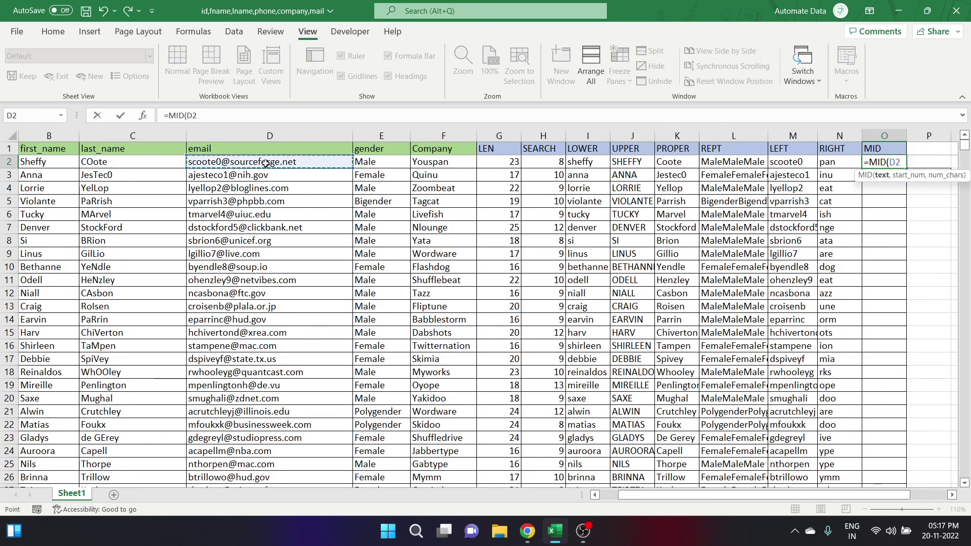
type(",")
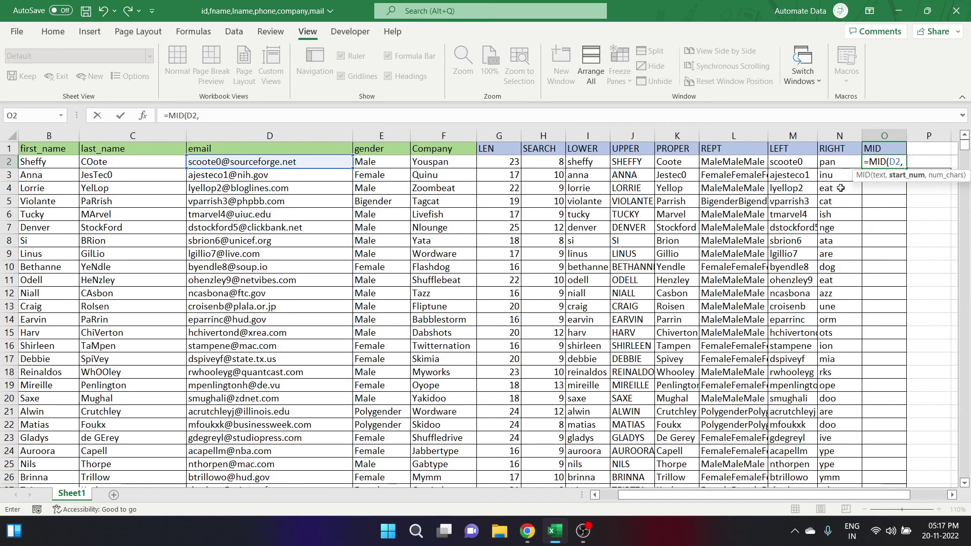
type("3,")
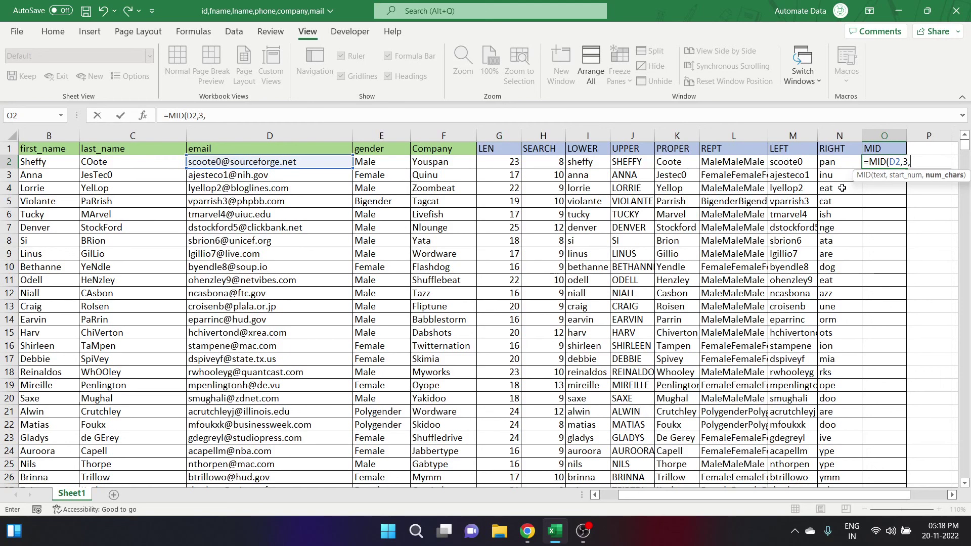
type("5)")
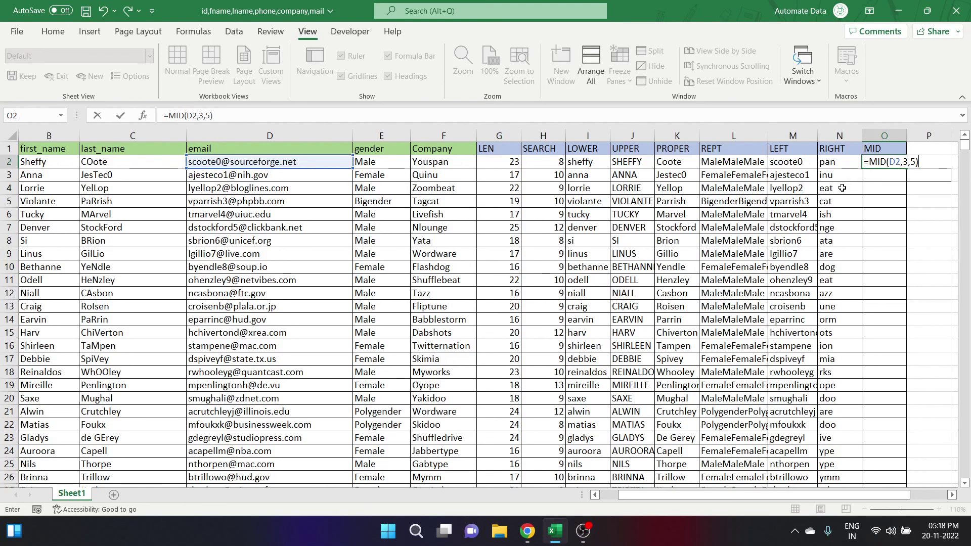
key("Return")
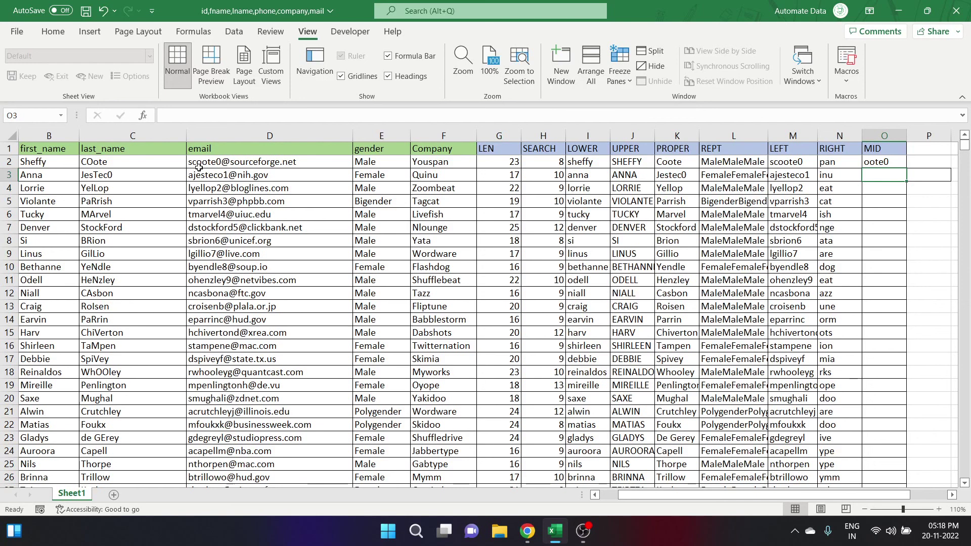
- Fill the O2 formula down the MID column and deselect the filled range
left_click(873, 160)
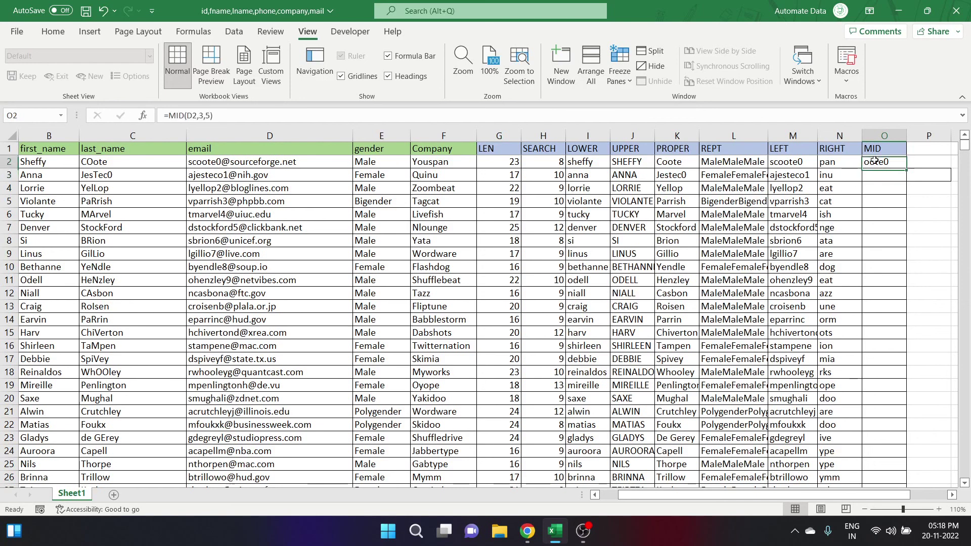
double_click(908, 168)
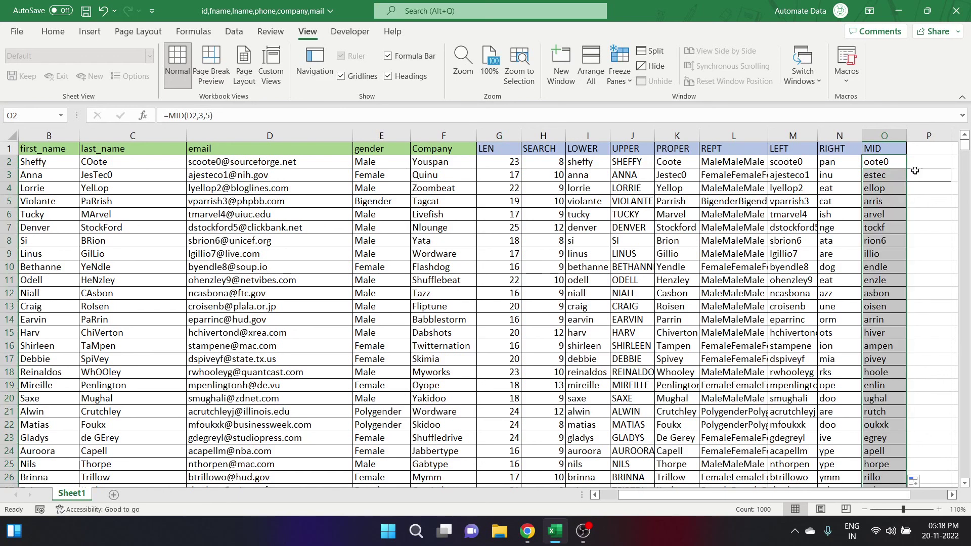
left_click(921, 173)
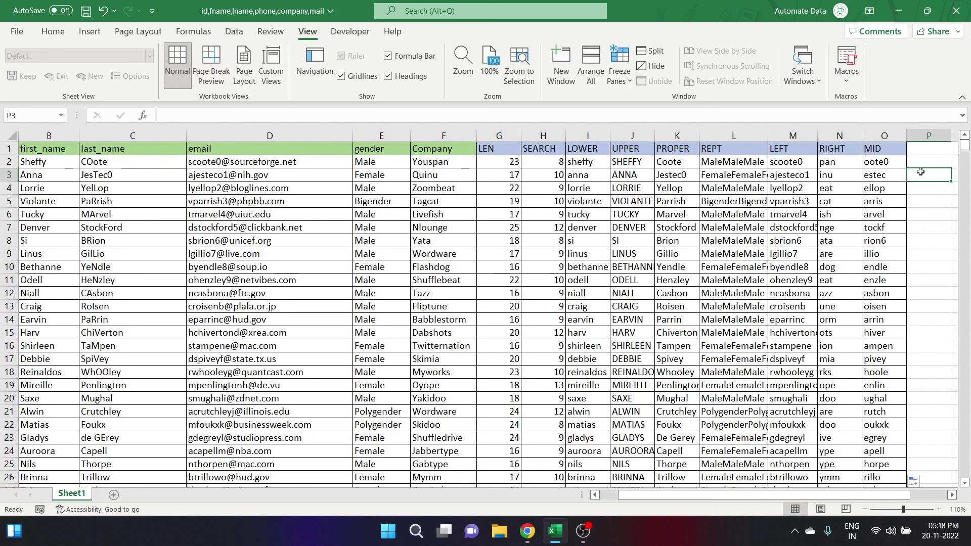